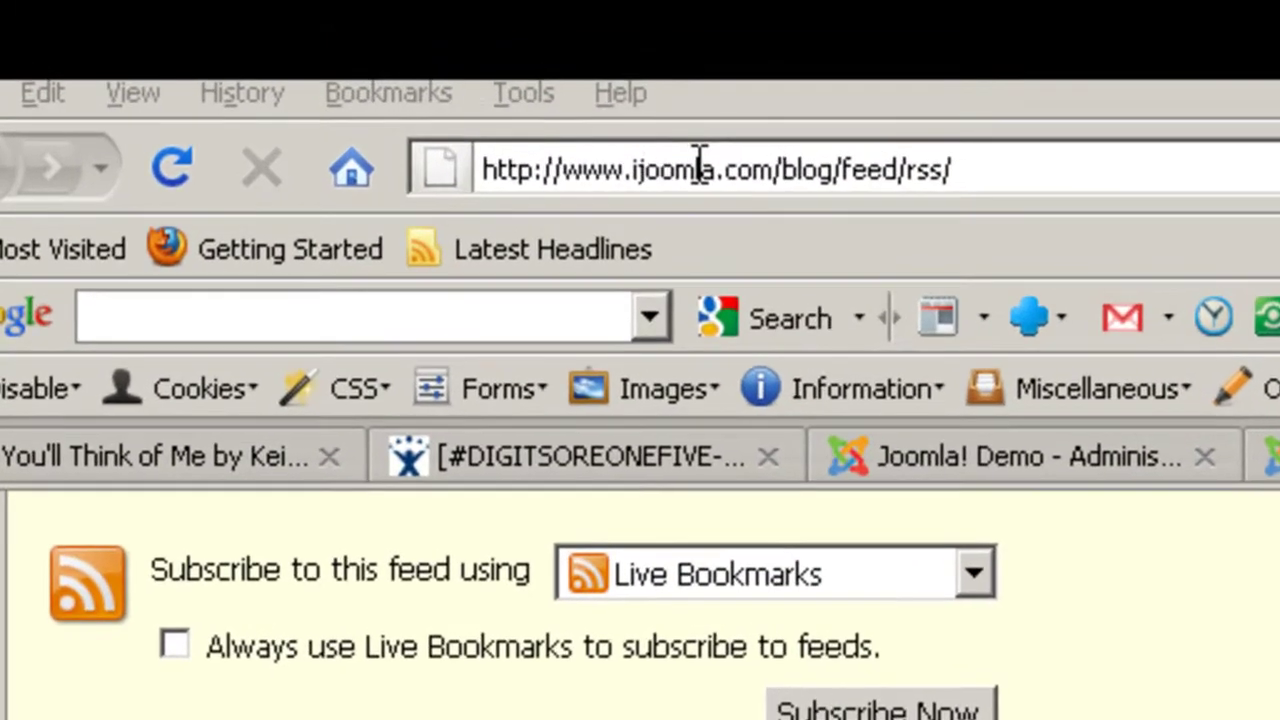
# Copy the iJoomla blog feed address from the Firefox address bar.
pyautogui.click(522, 122)
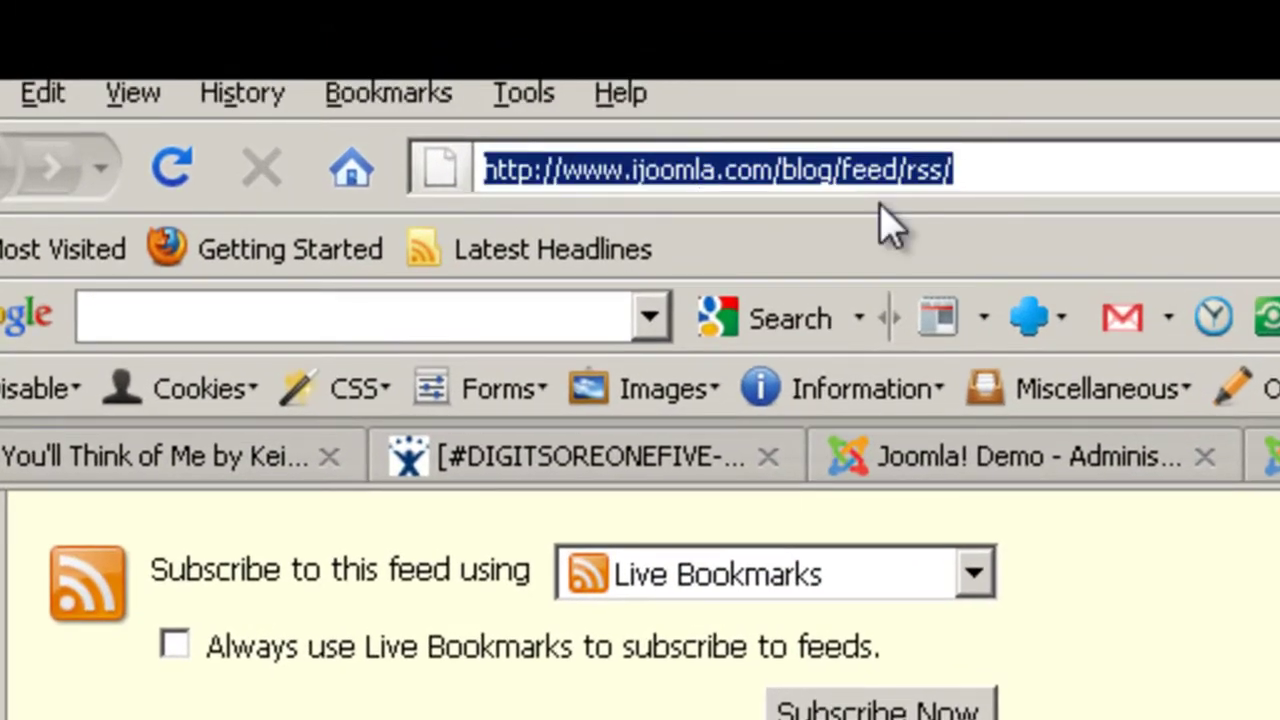
pyautogui.rightClick(864, 184)
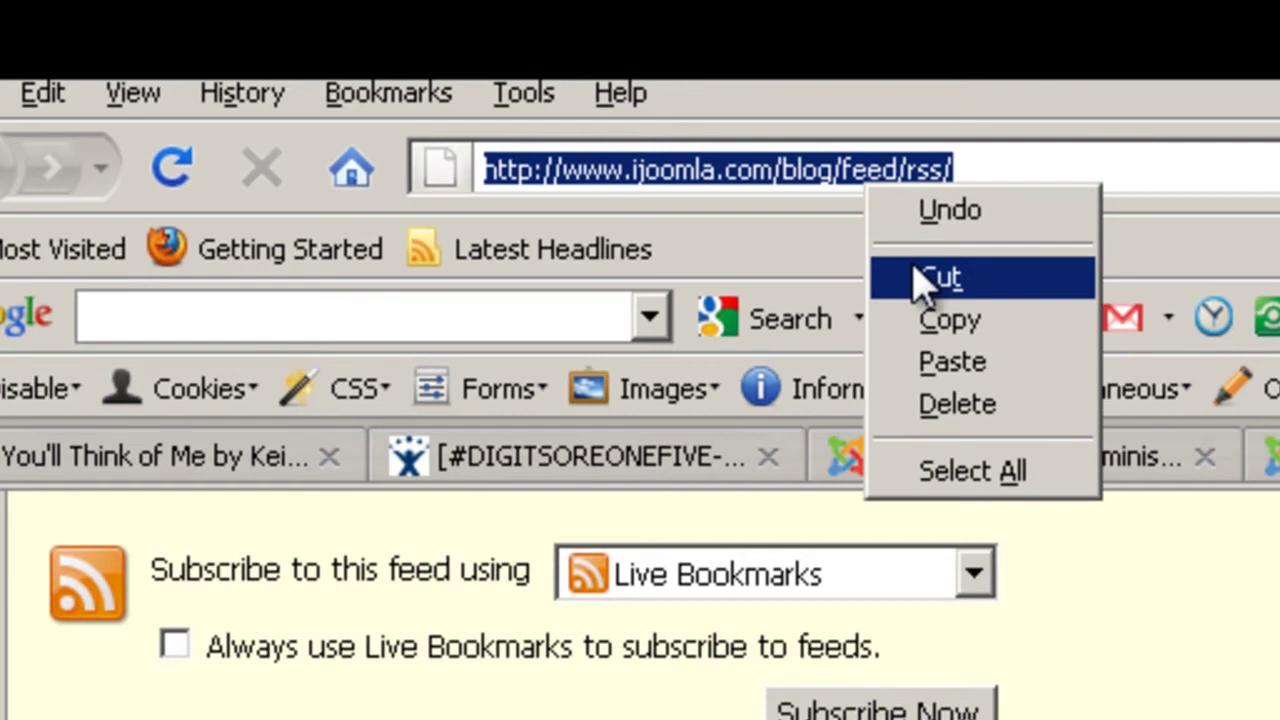
pyautogui.click(940, 320)
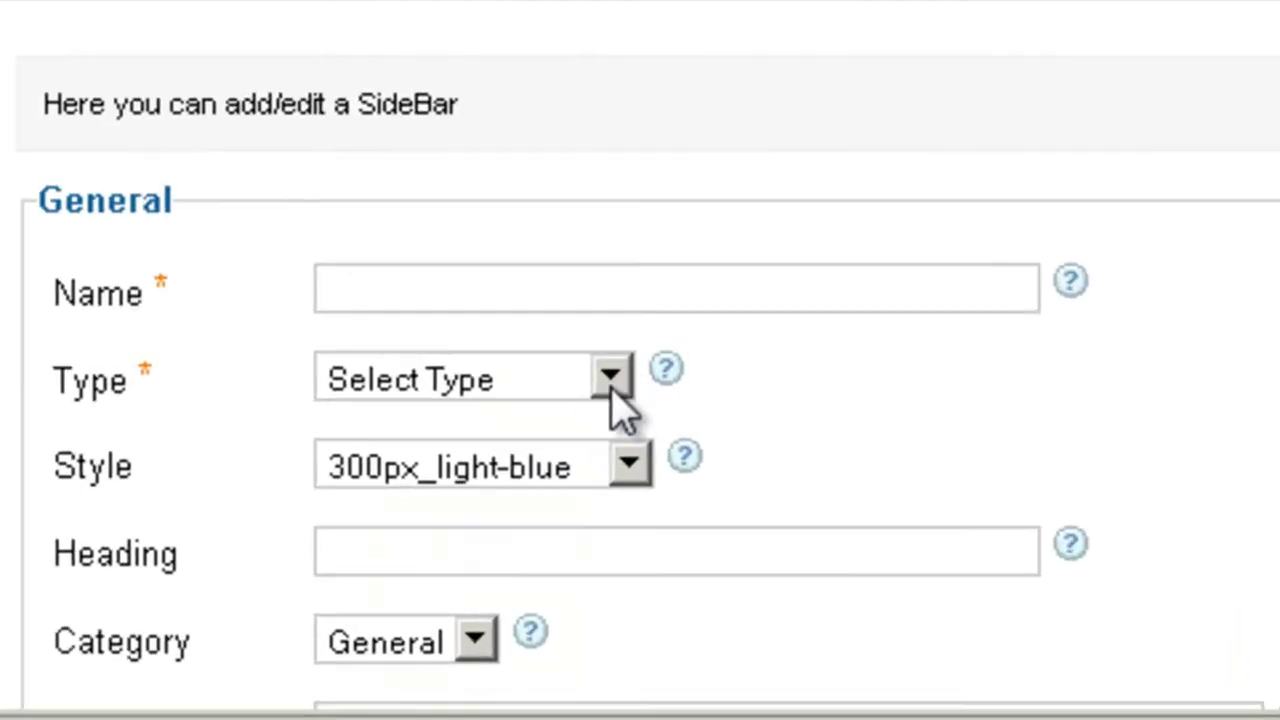
# Make the new sidebar an RSS Feed type named 'iJoomla RSS Feed'.
pyautogui.click(609, 378)
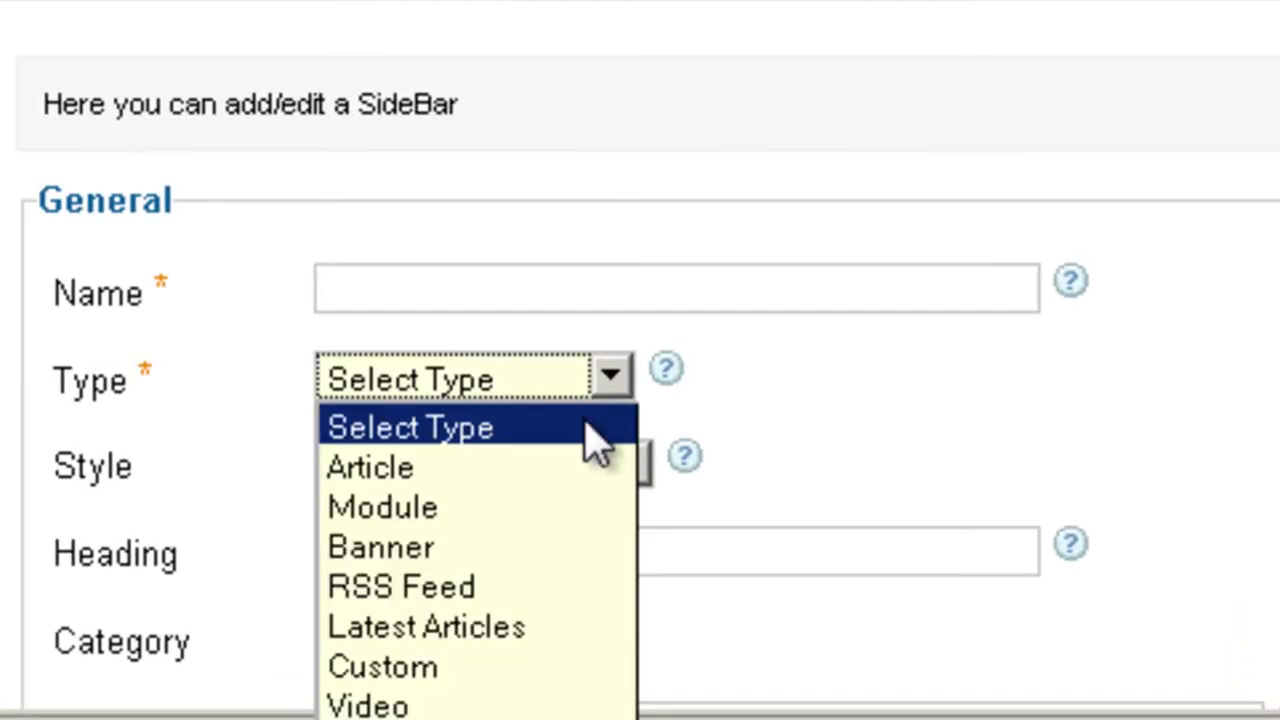
pyautogui.click(515, 590)
pyautogui.click(797, 287)
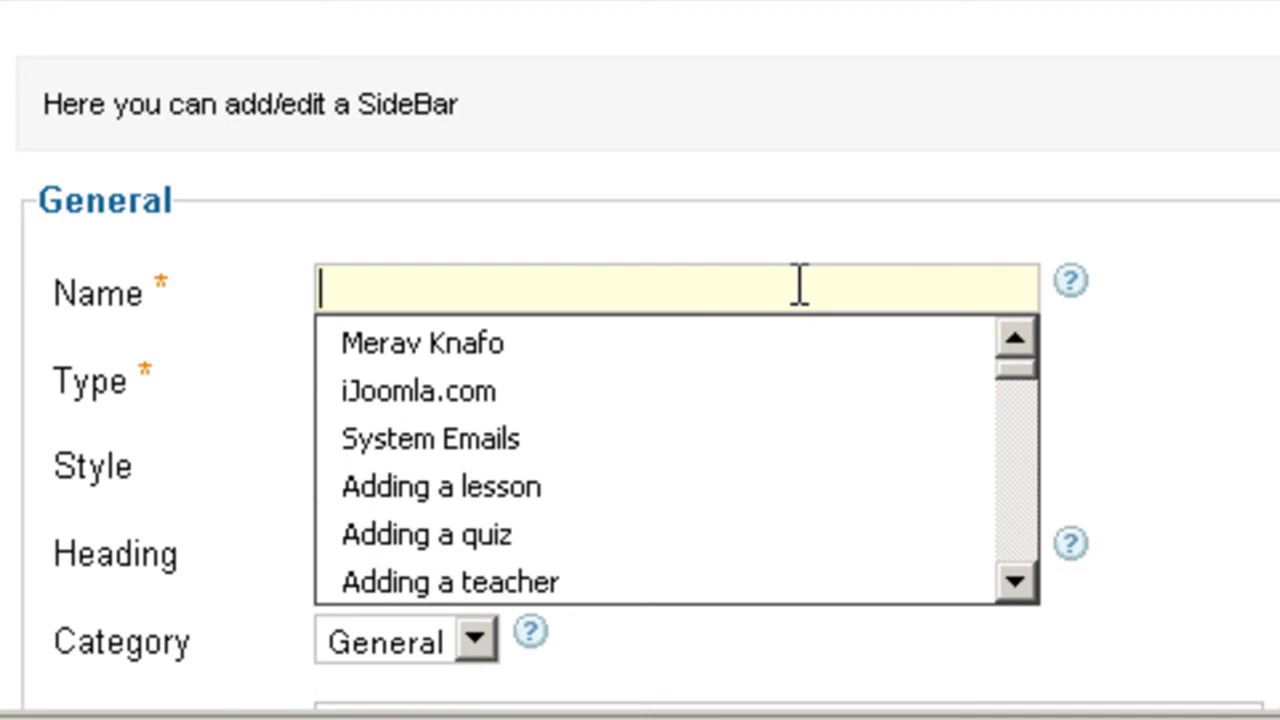
pyautogui.write('i')
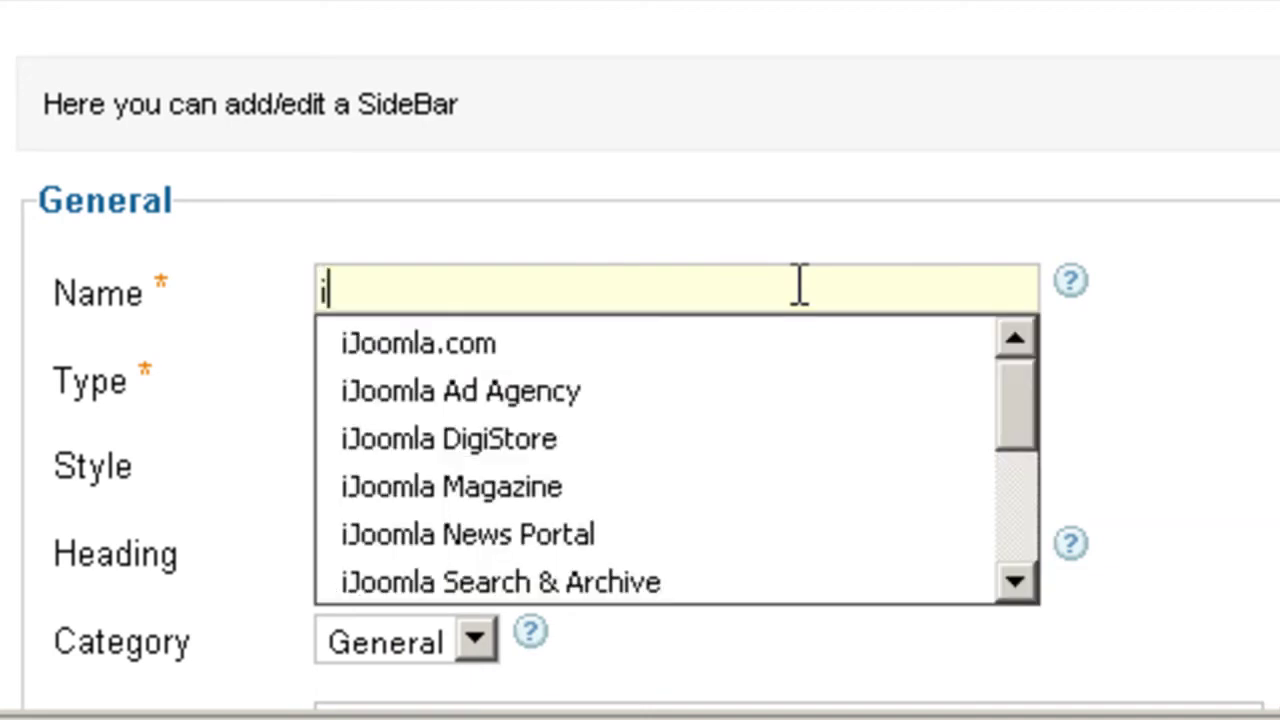
pyautogui.write('Joomla RSS')
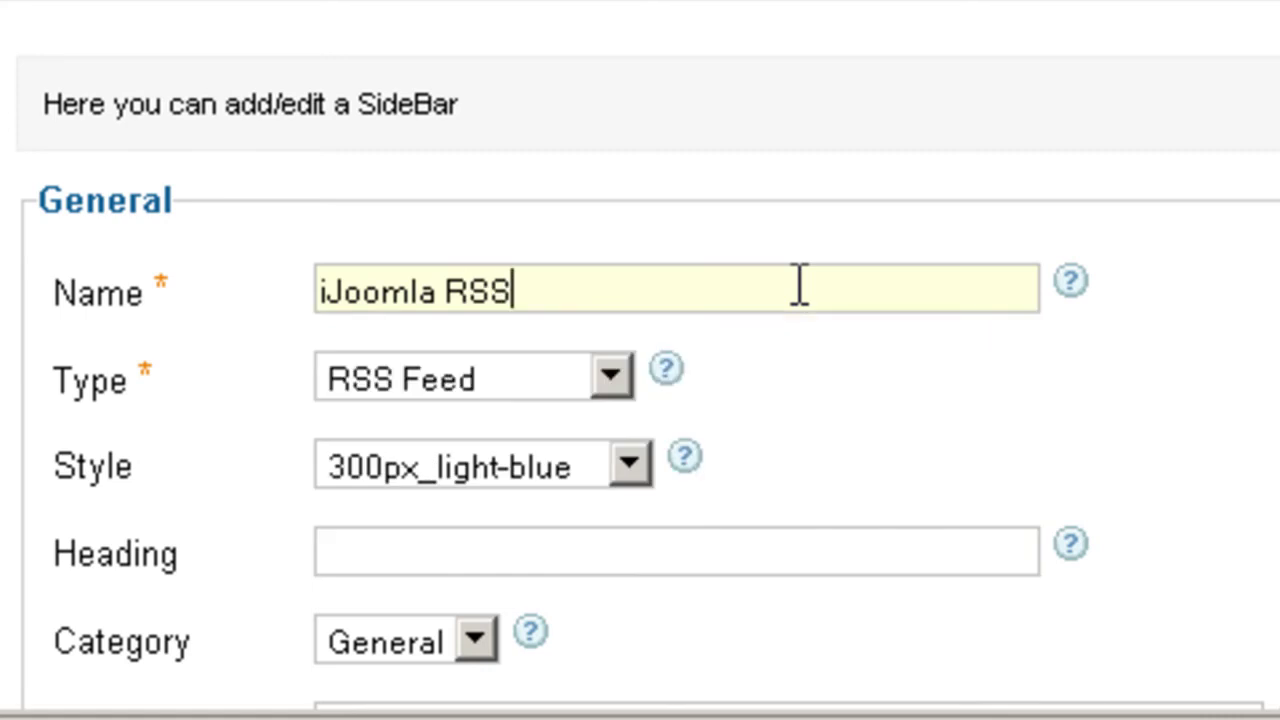
pyautogui.write(' Feed')
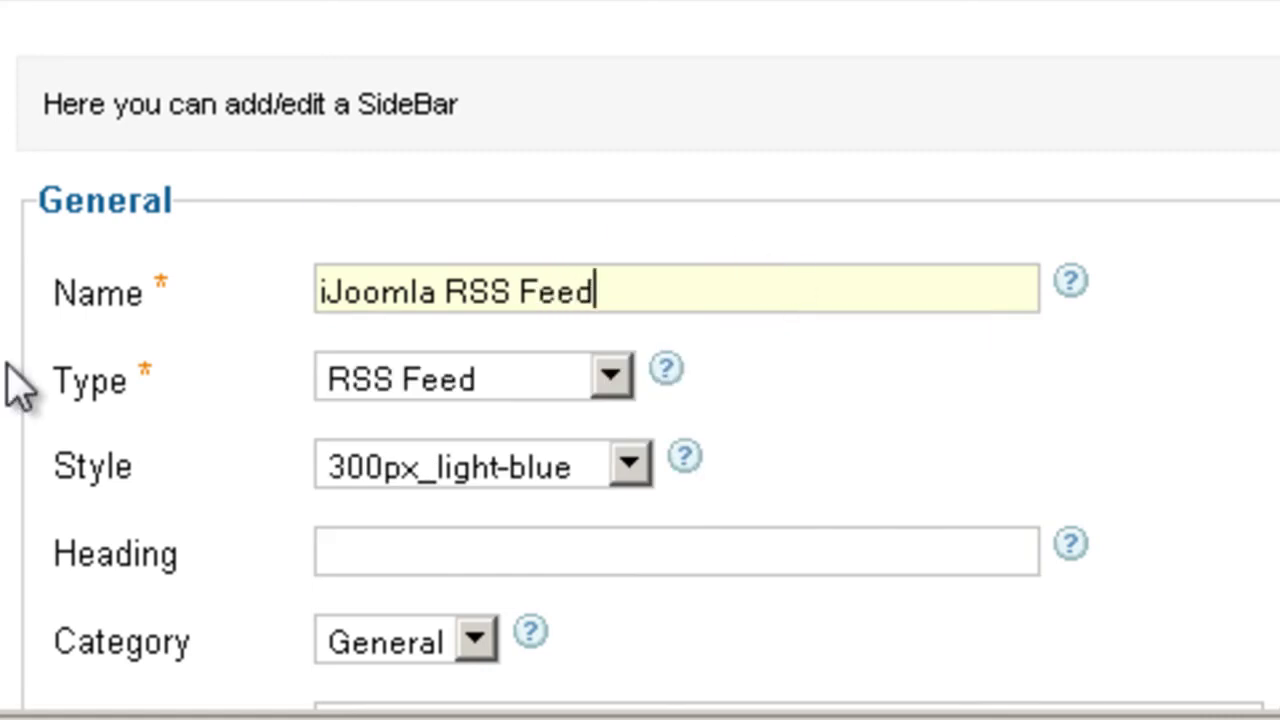
# Enter 'News from iJoomla' as the sidebar heading.
pyautogui.scroll(-2, 457, 229)
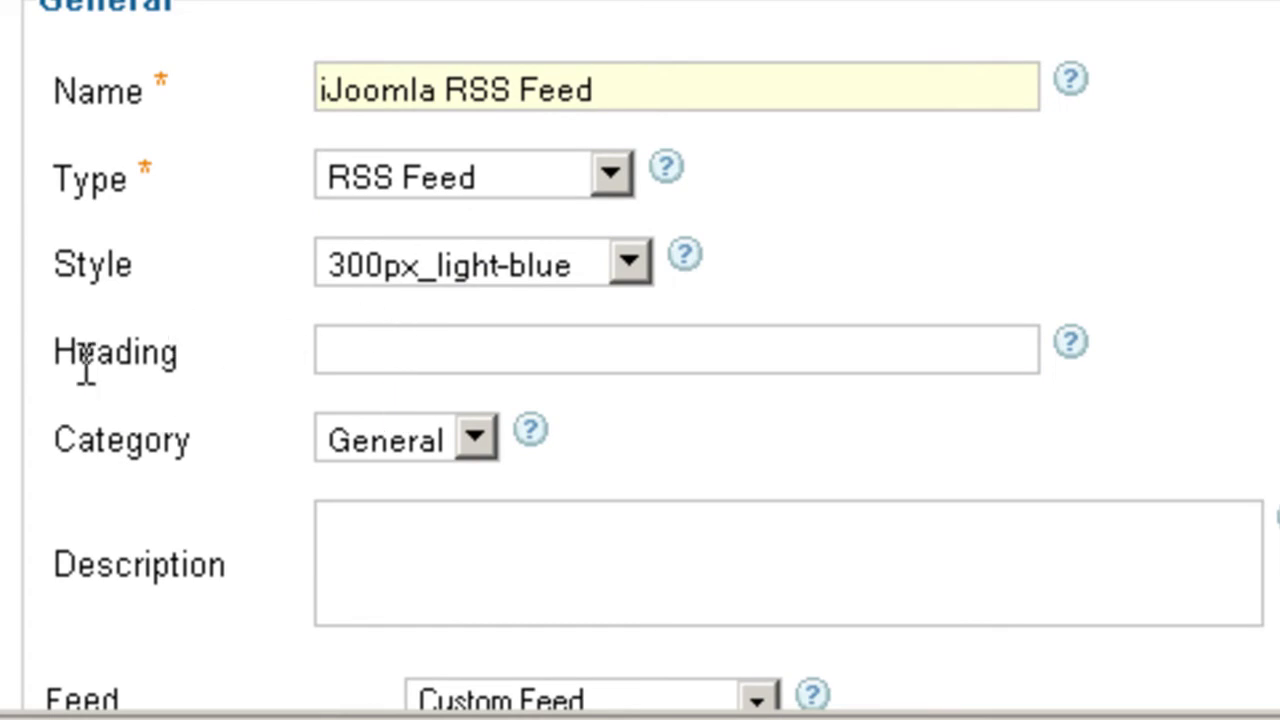
pyautogui.doubleClick(395, 352)
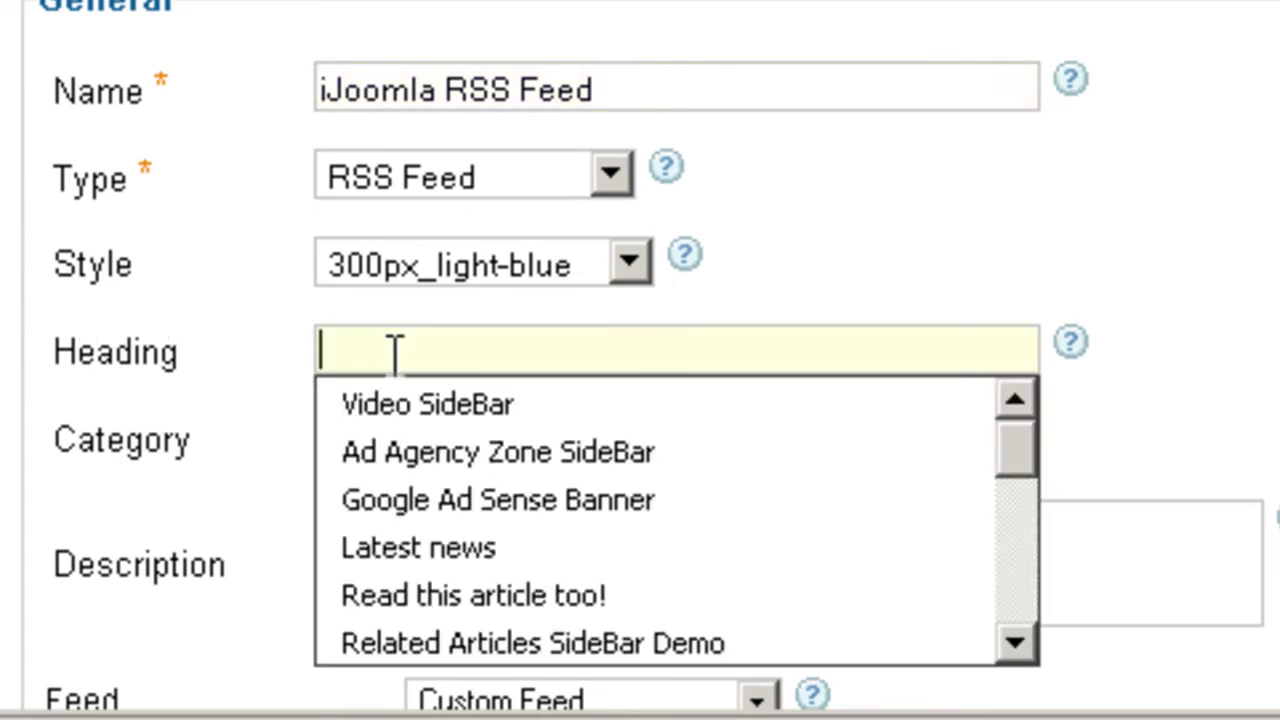
pyautogui.write('Newsfor')
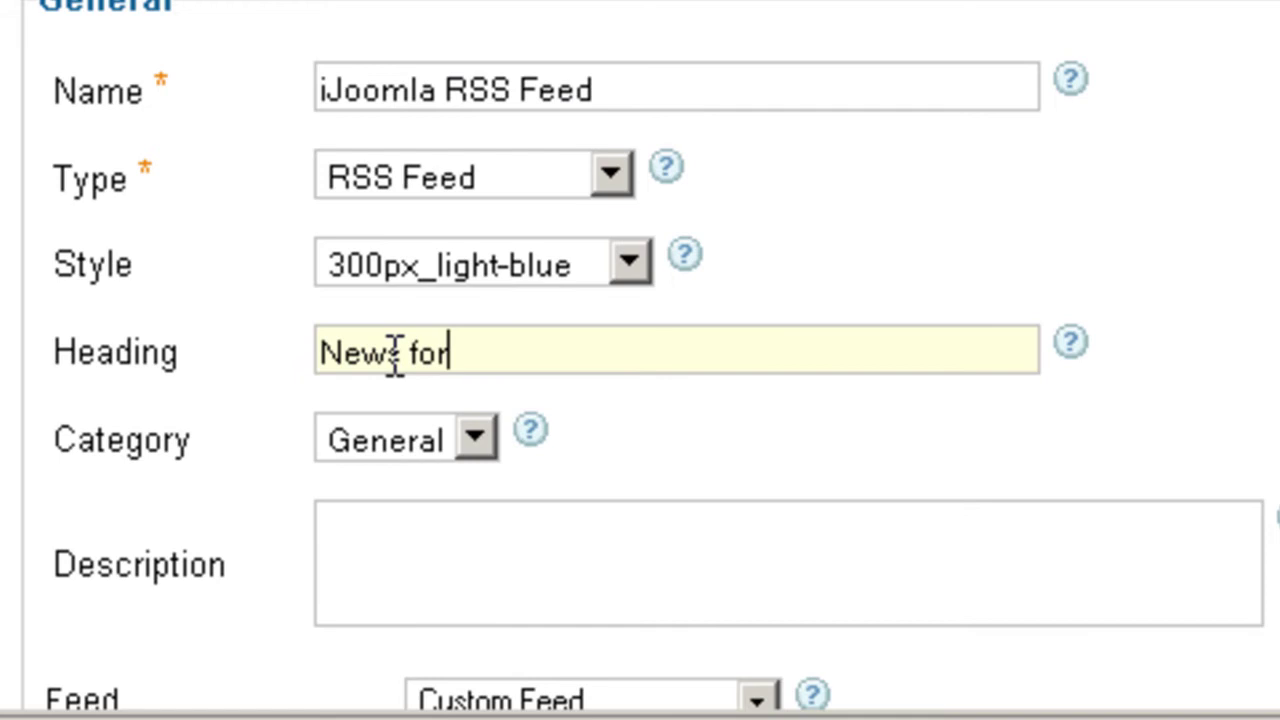
pyautogui.press('BackSpace')
pyautogui.press('BackSpace')
pyautogui.write('rom iJOo')
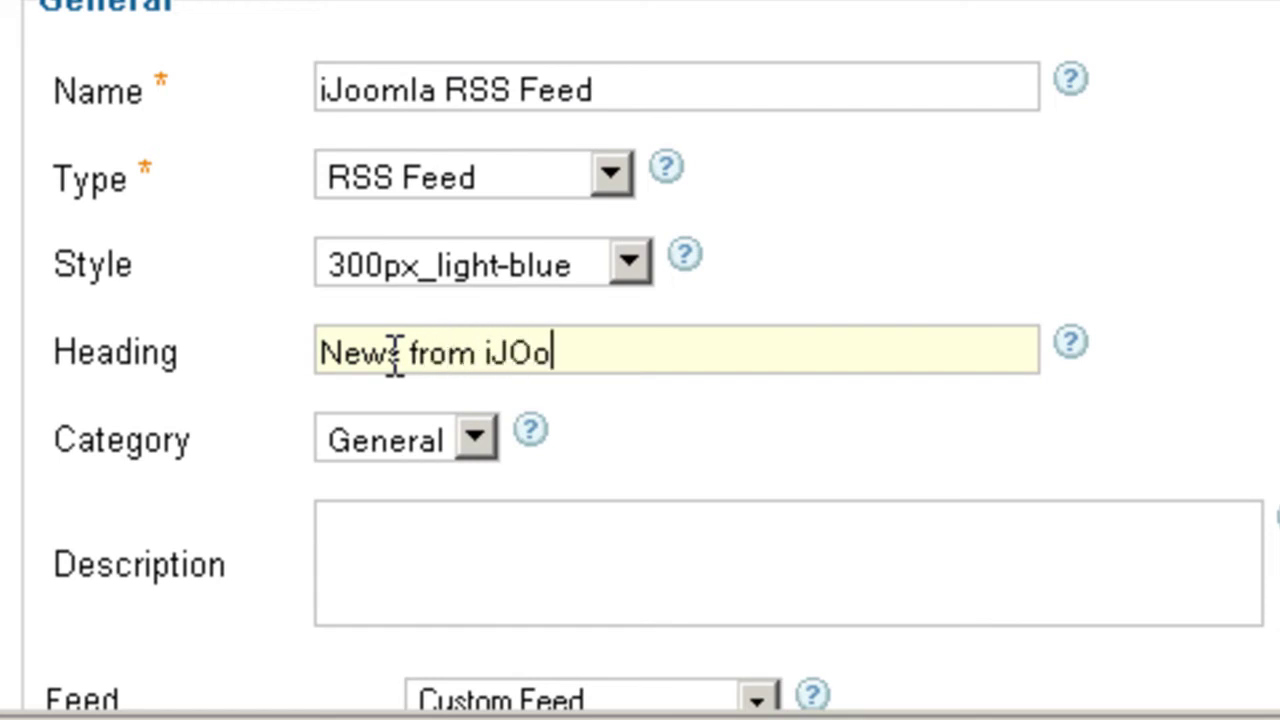
pyautogui.press('BackSpace')
pyautogui.press('BackSpace')
pyautogui.write('oomla')
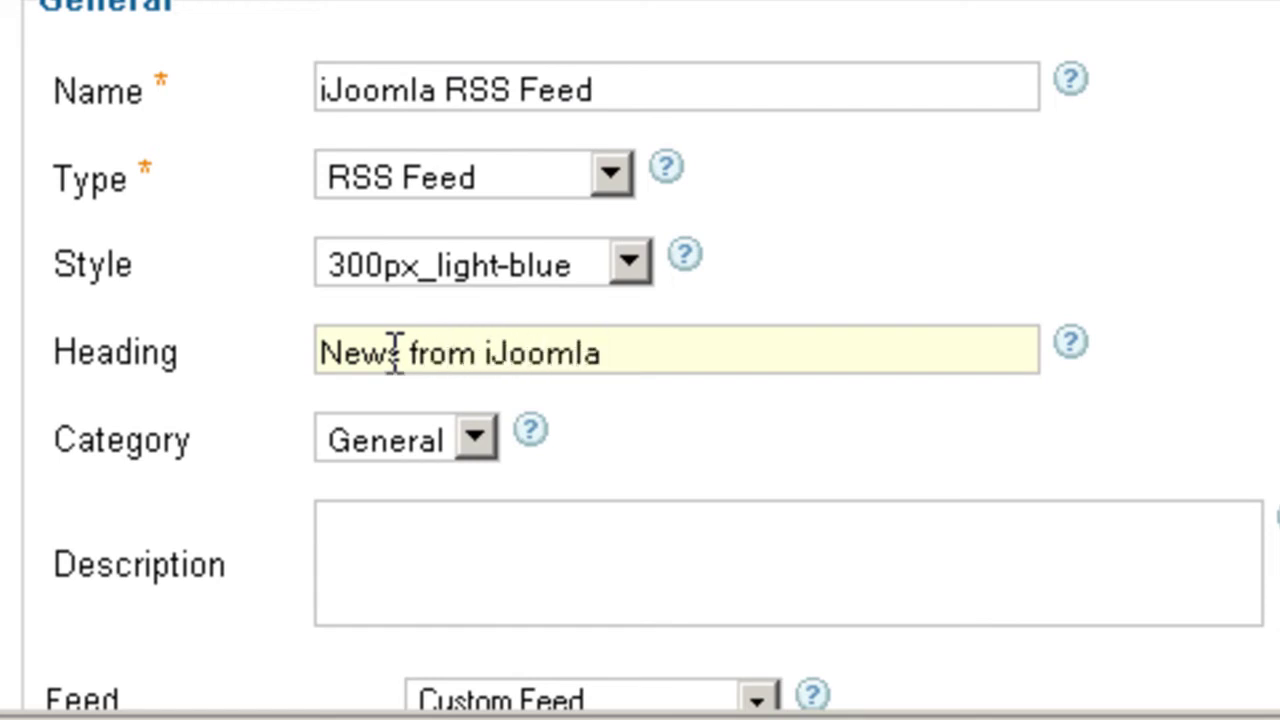
pyautogui.scroll(-3, 730, 105)
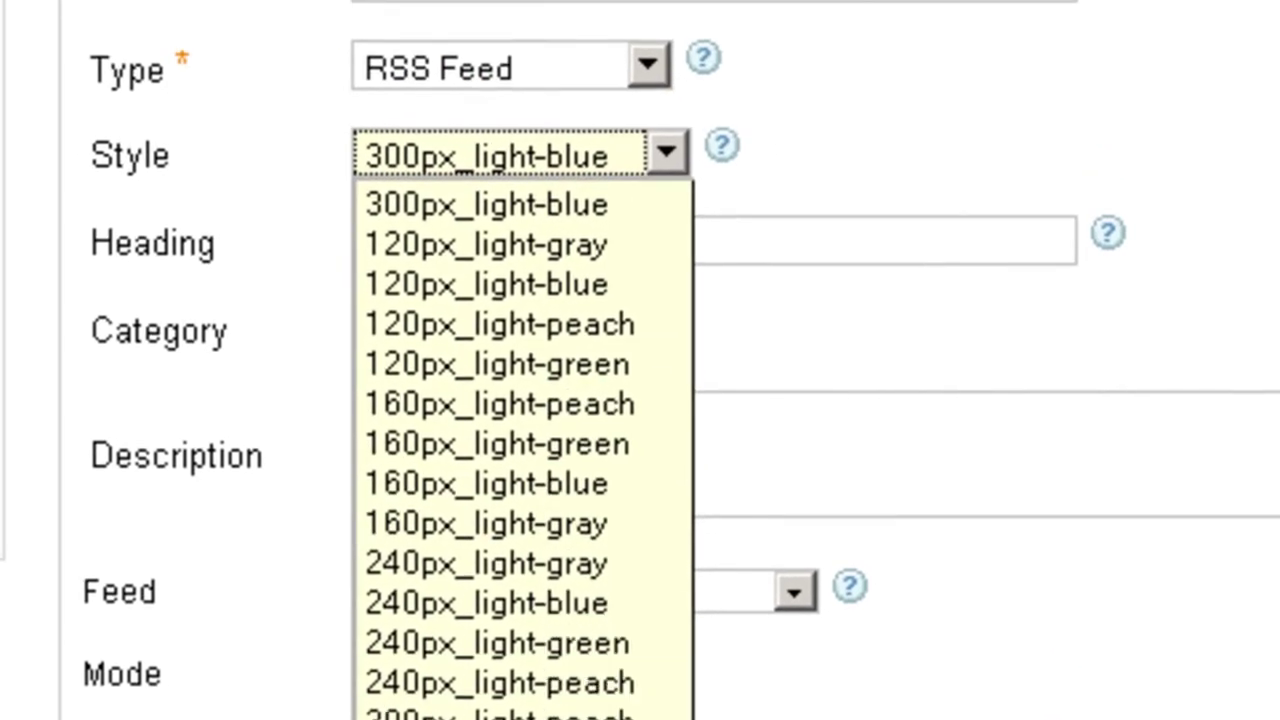
# Apply the 300px_light-peach style and paste the copied blog feed address as the RSS Feed URL.
pyautogui.click(508, 712)
pyautogui.click(980, 484)
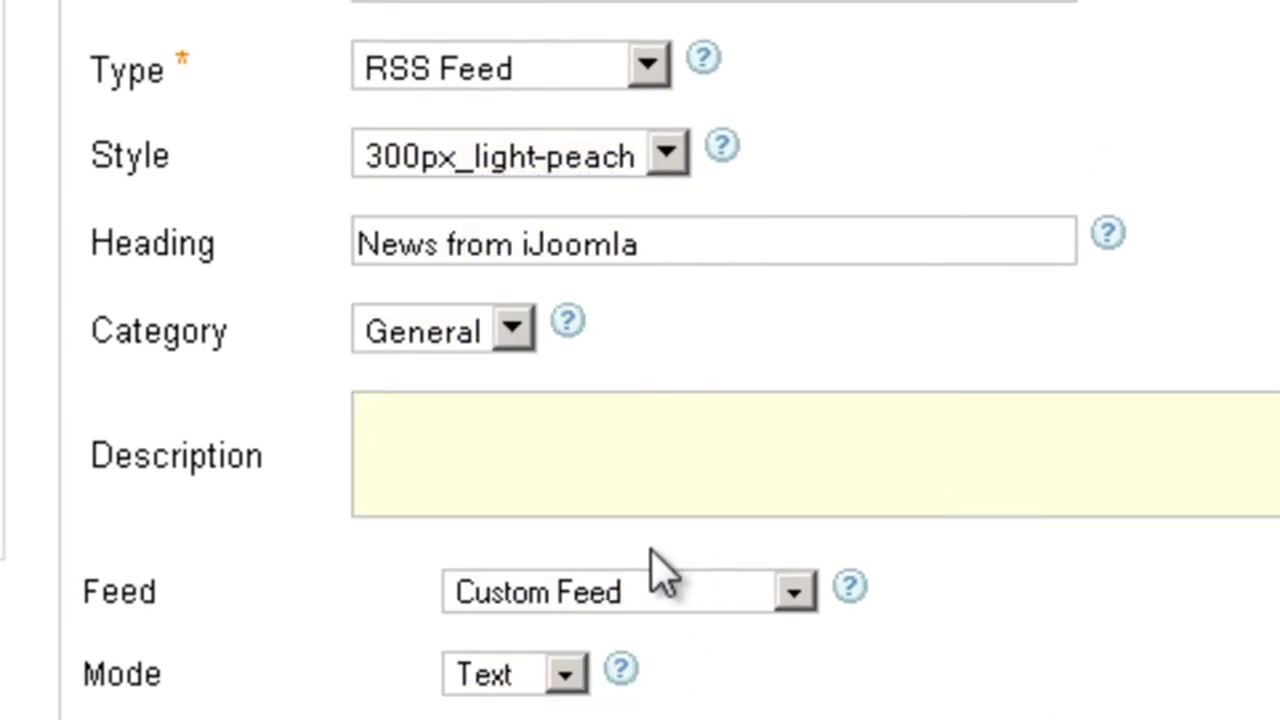
pyautogui.click(626, 352)
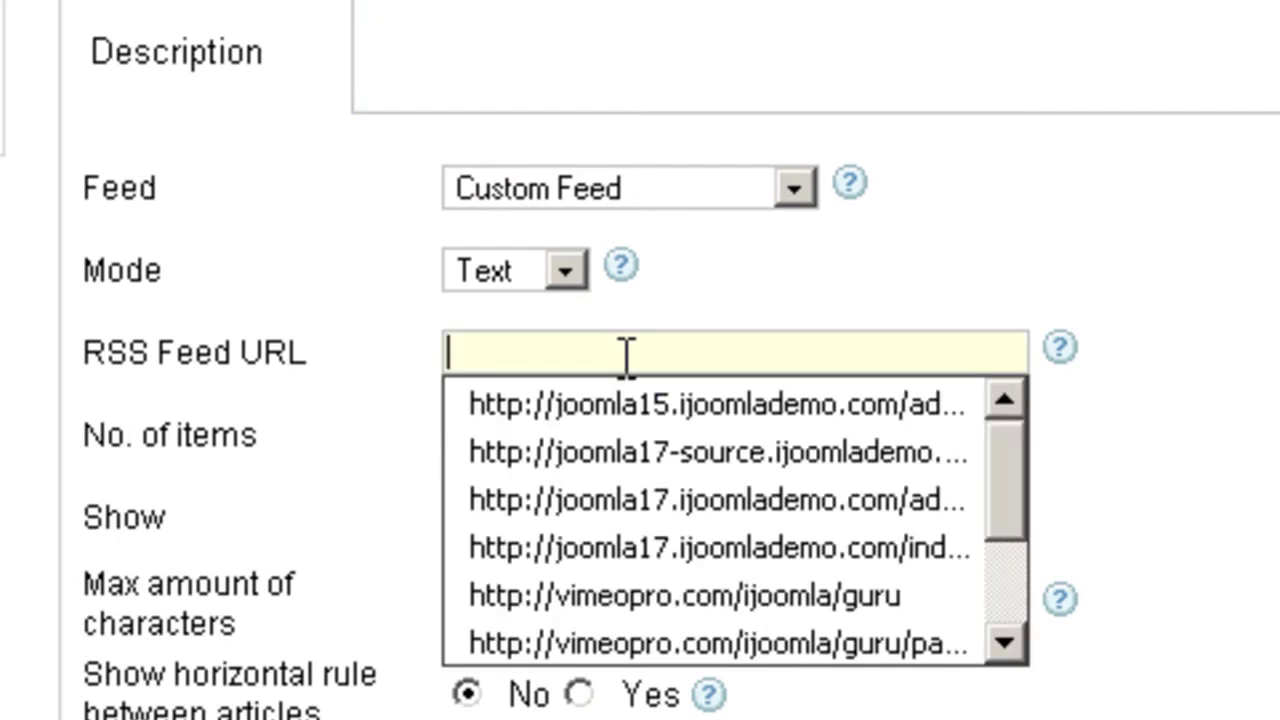
pyautogui.rightClick(740, 350)
pyautogui.press('p')
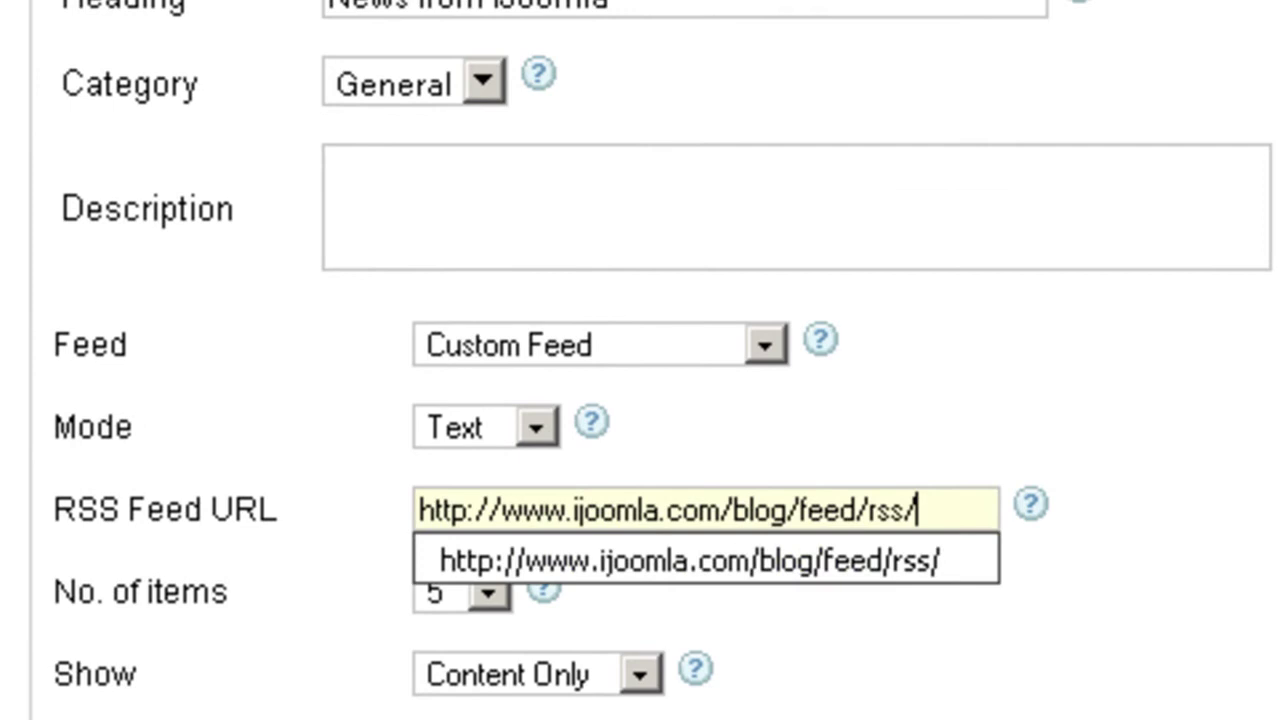
pyautogui.press('Tab')
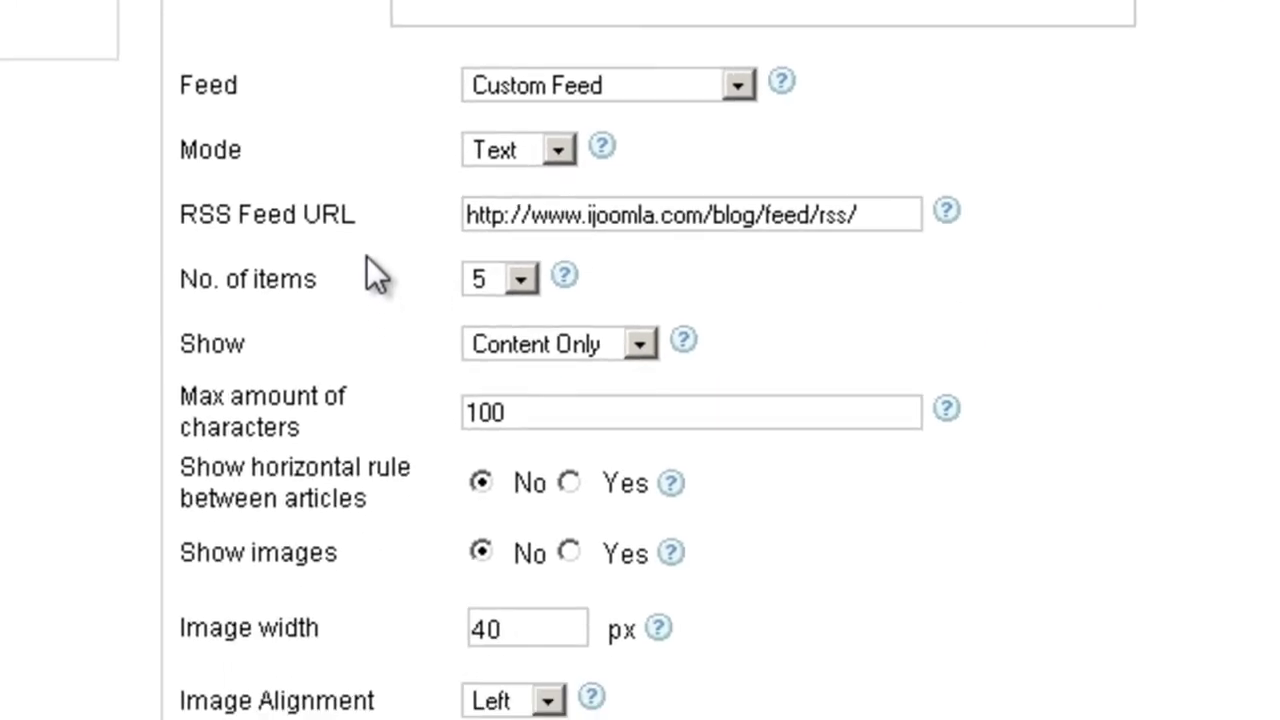
# Keep Custom Feed as the feed source and Text as the display mode.
pyautogui.scroll(-3, 392, 215)
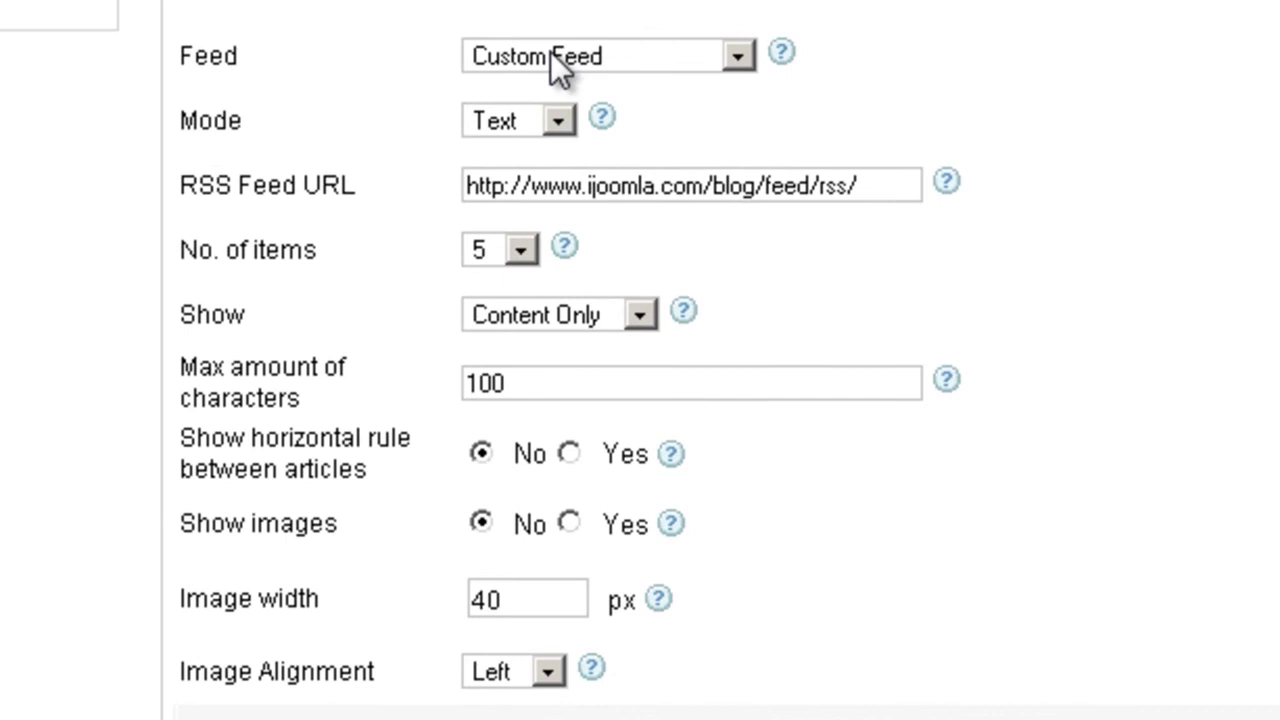
pyautogui.click(623, 57)
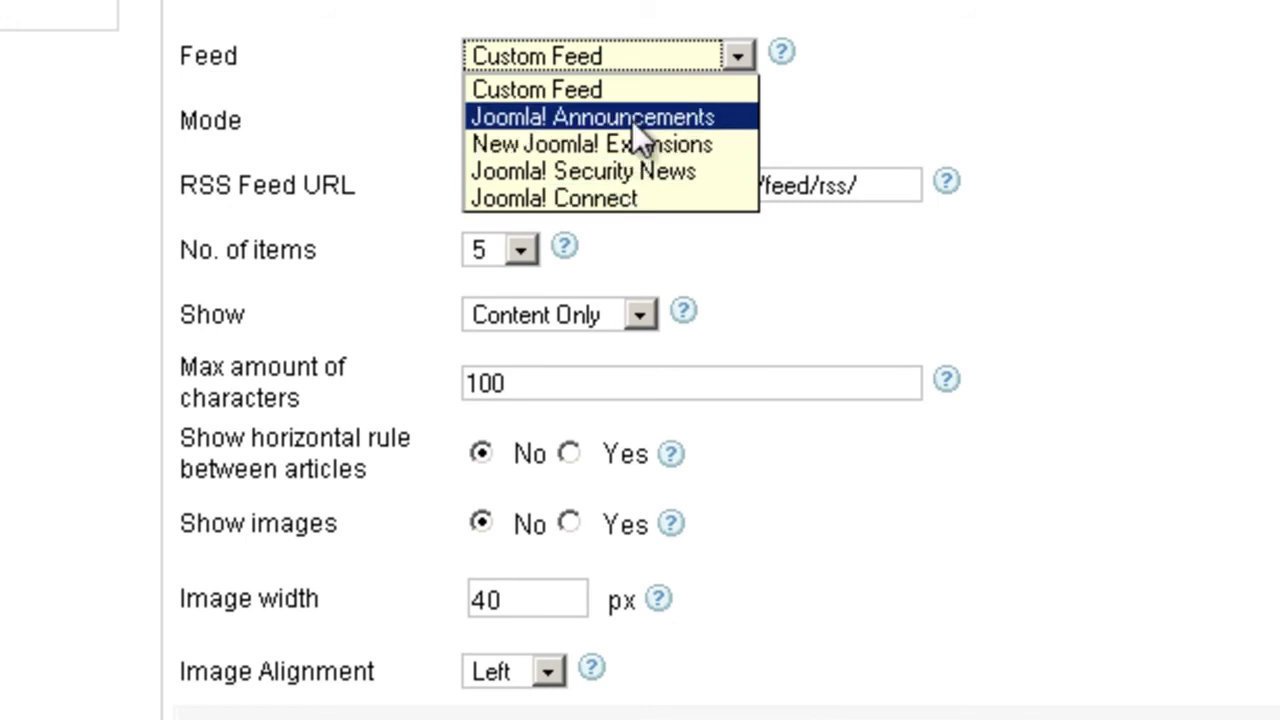
pyautogui.click(1007, 43)
pyautogui.click(529, 122)
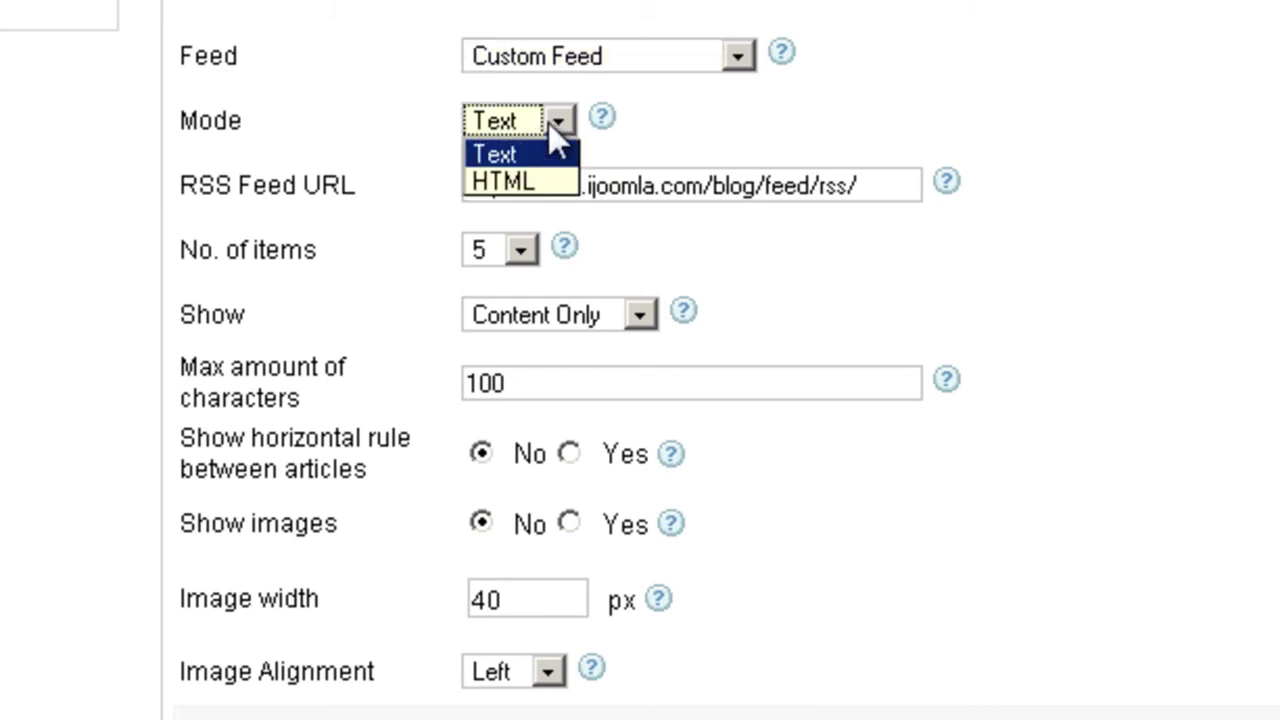
pyautogui.click(548, 122)
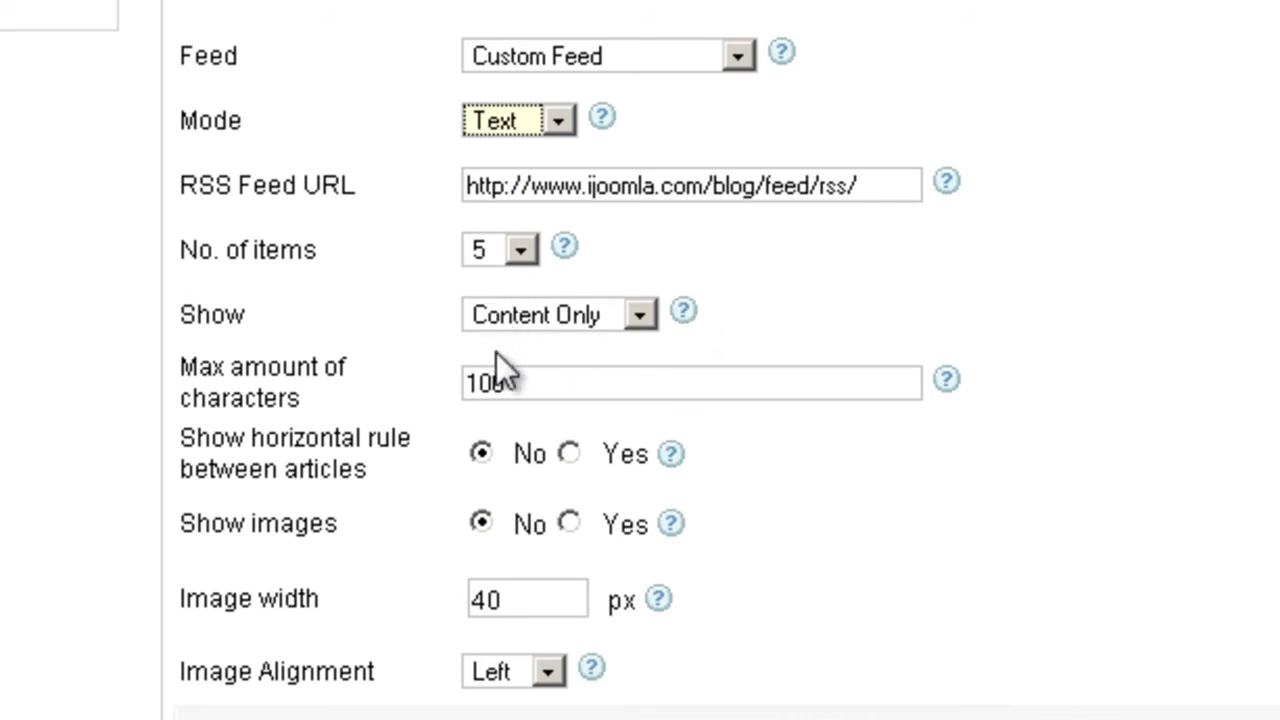
# Keep the feed items showing Content Only.
pyautogui.click(577, 322)
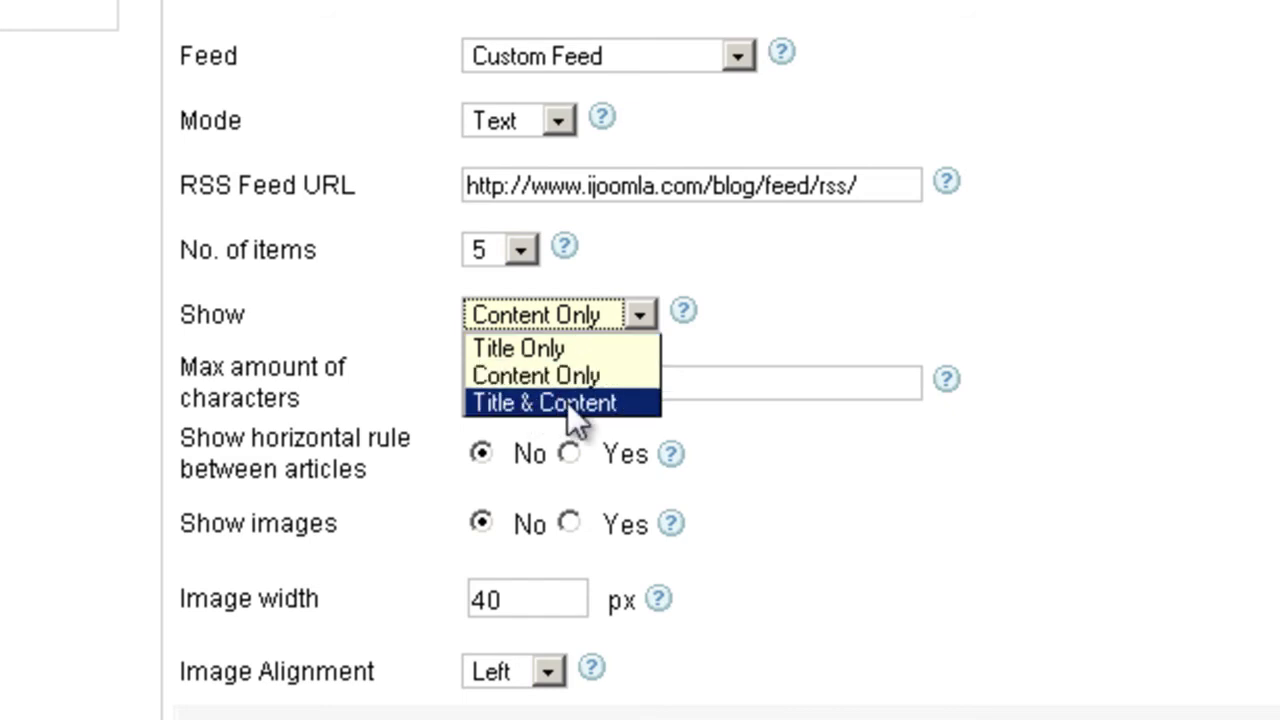
pyautogui.click(866, 313)
pyautogui.scroll(-1, 868, 313)
pyautogui.scroll(-2, 871, 314)
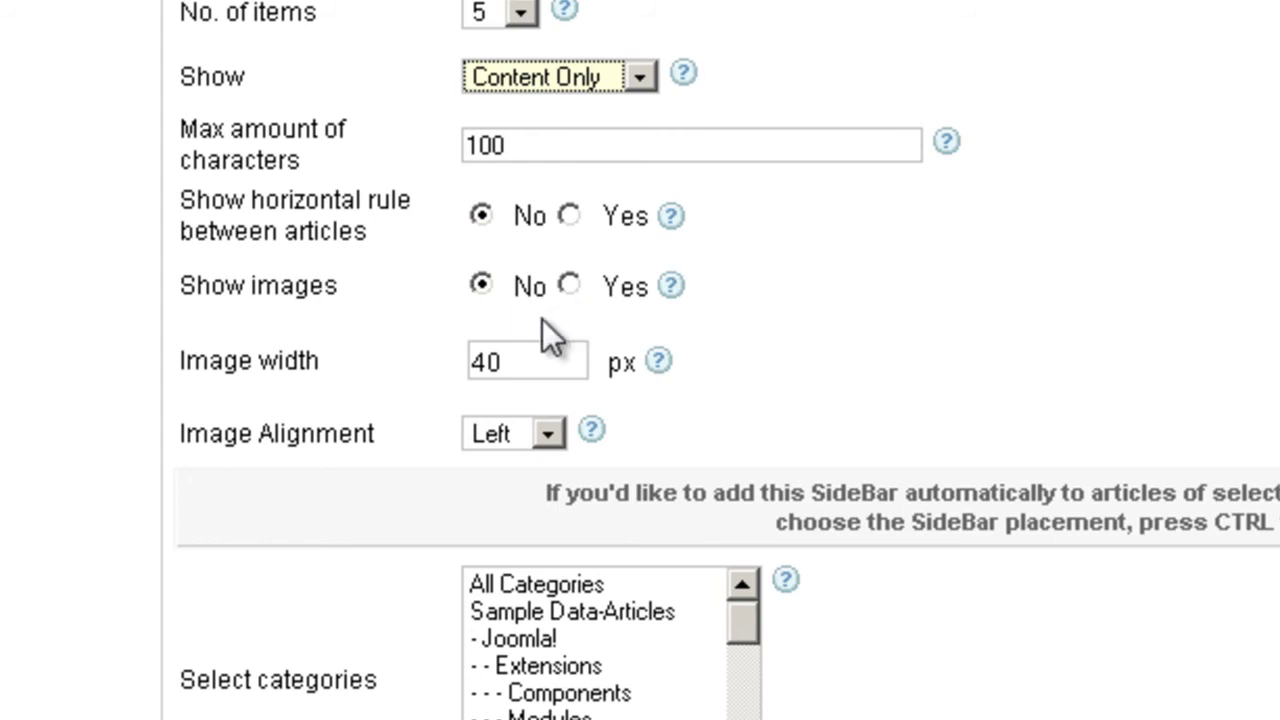
# Set Show images to Yes, then scroll through the category list and back up the form.
pyautogui.click(569, 286)
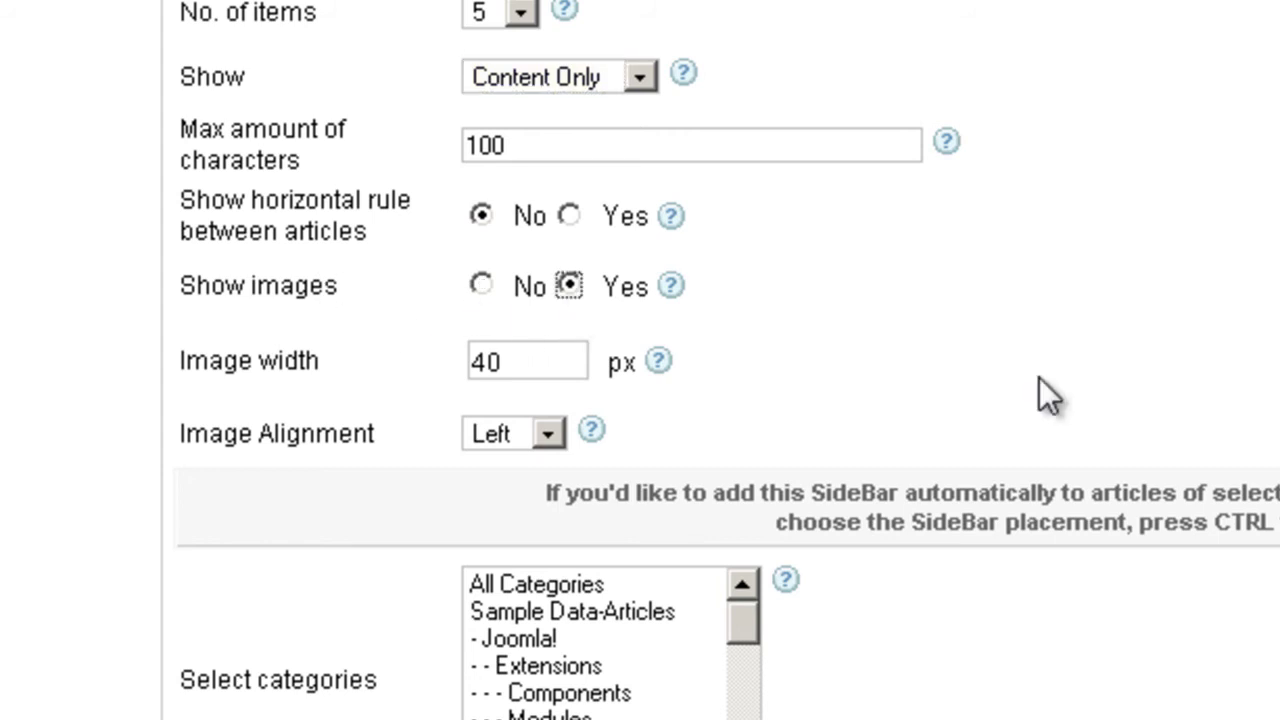
pyautogui.scroll(-2, 1035, 371)
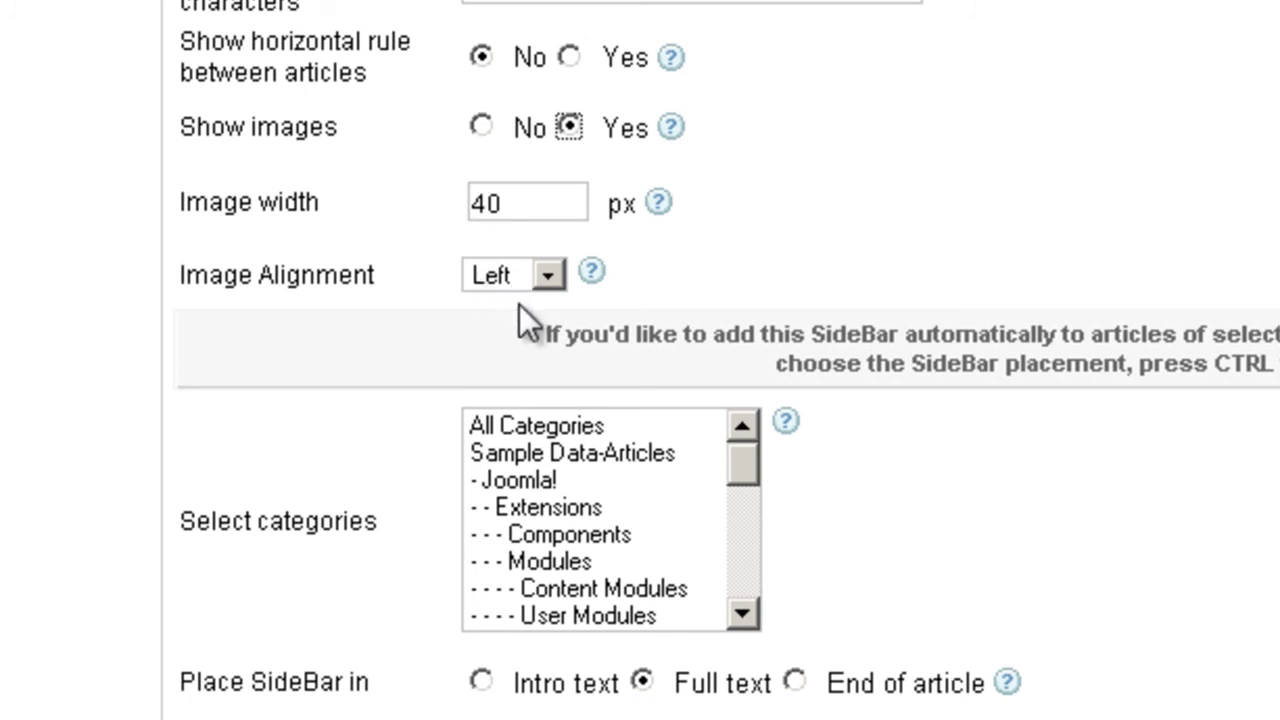
pyautogui.scroll(-1, 1130, 335)
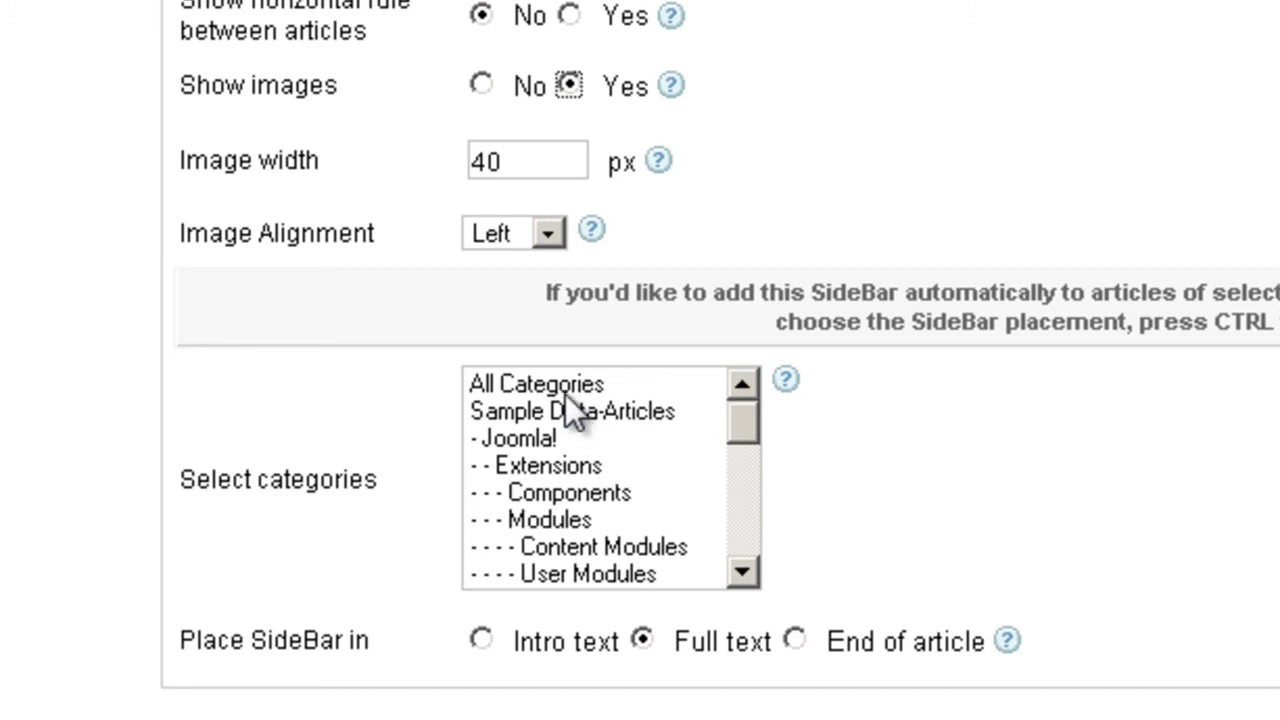
pyautogui.scroll(-3, 614, 559)
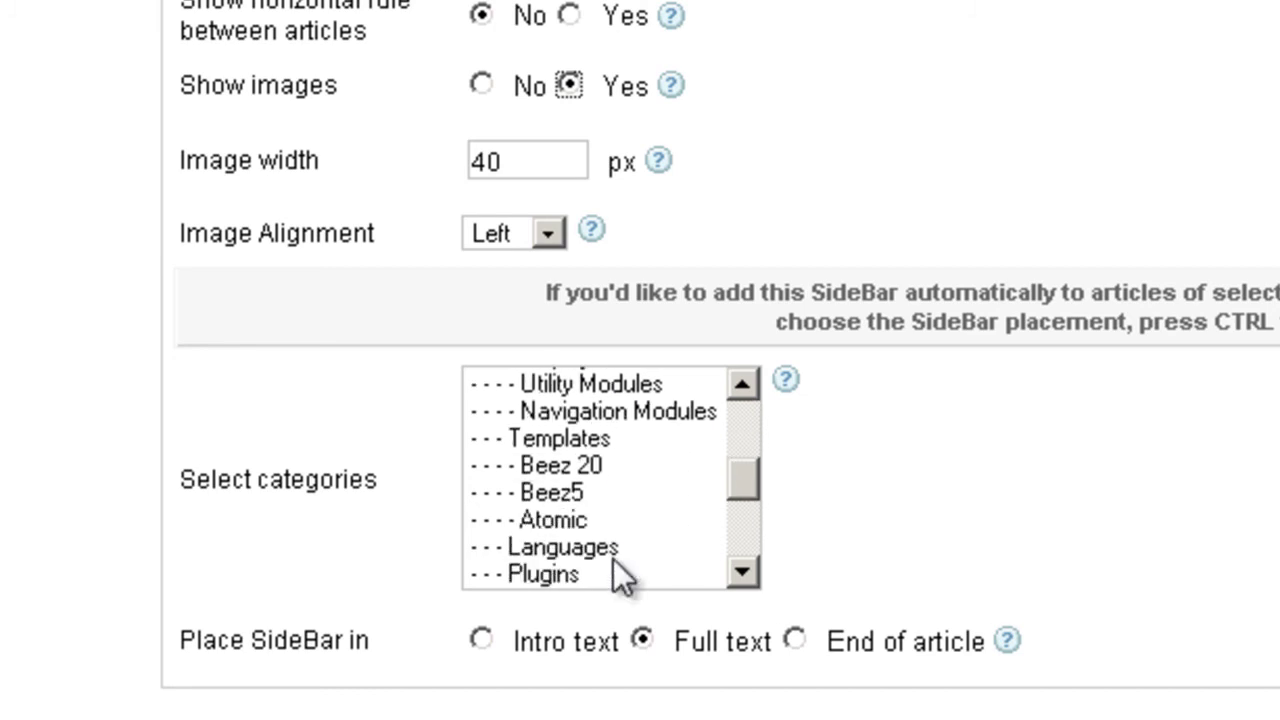
pyautogui.scroll(-3, 614, 559)
pyautogui.scroll(3, 613, 559)
pyautogui.scroll(3, 613, 559)
pyautogui.scroll(5, 611, 552)
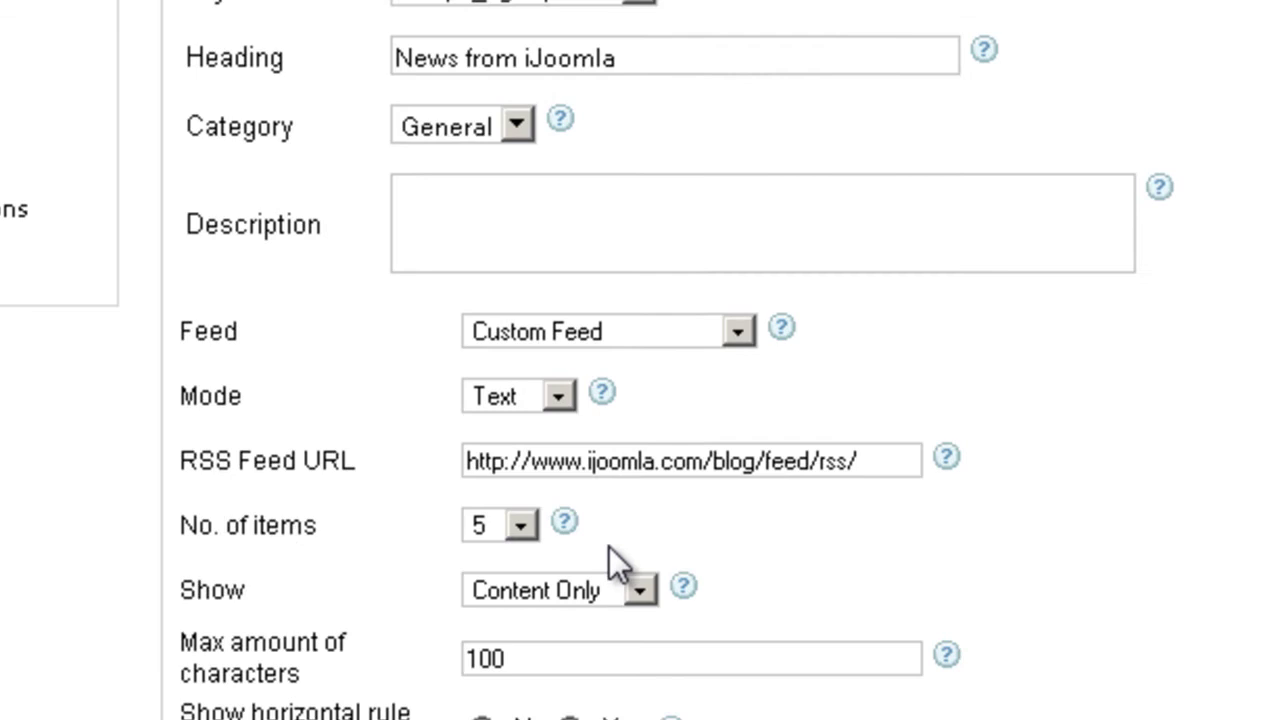
pyautogui.scroll(-4, 609, 546)
pyautogui.scroll(-1, 1097, 531)
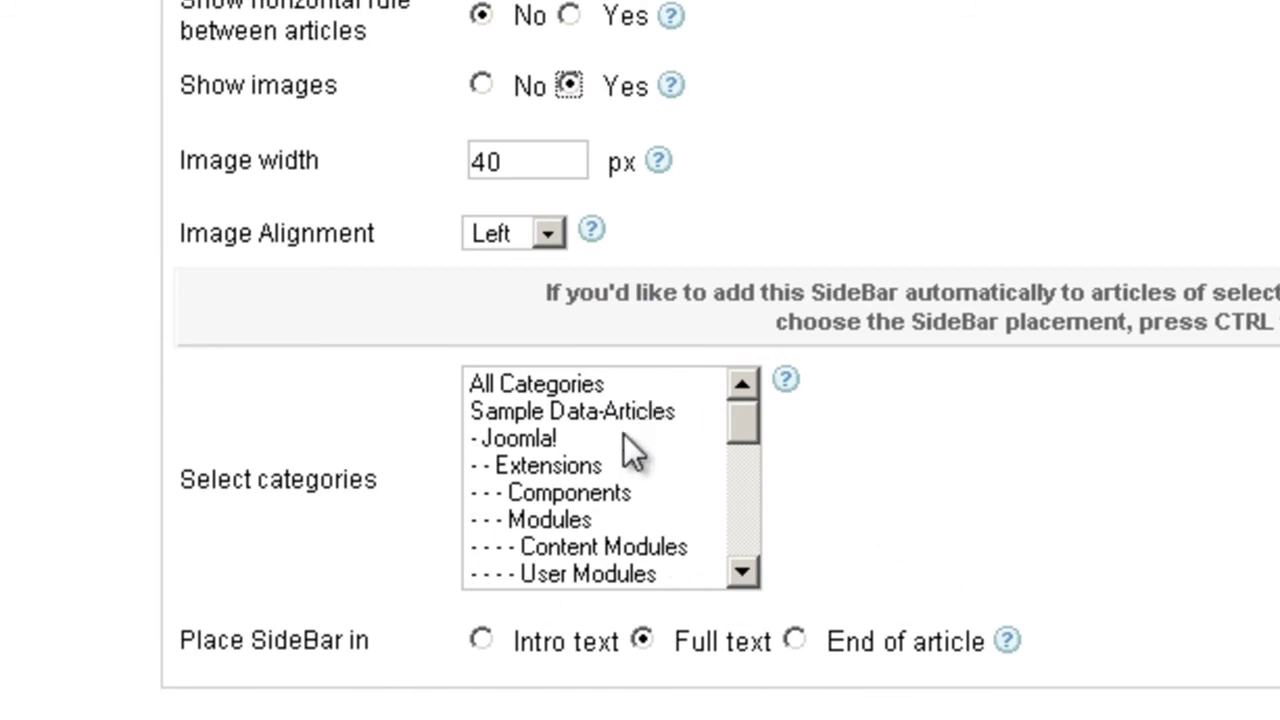
pyautogui.scroll(5, 1189, 434)
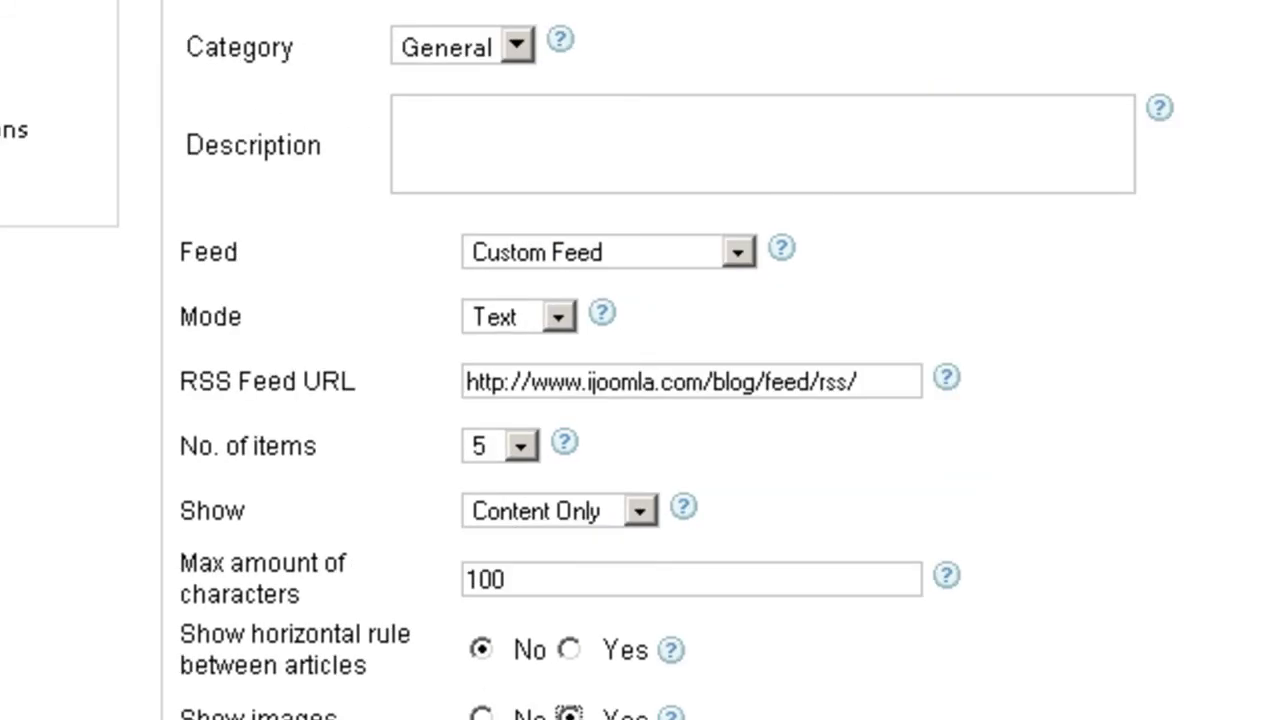
pyautogui.scroll(6, 640, 360)
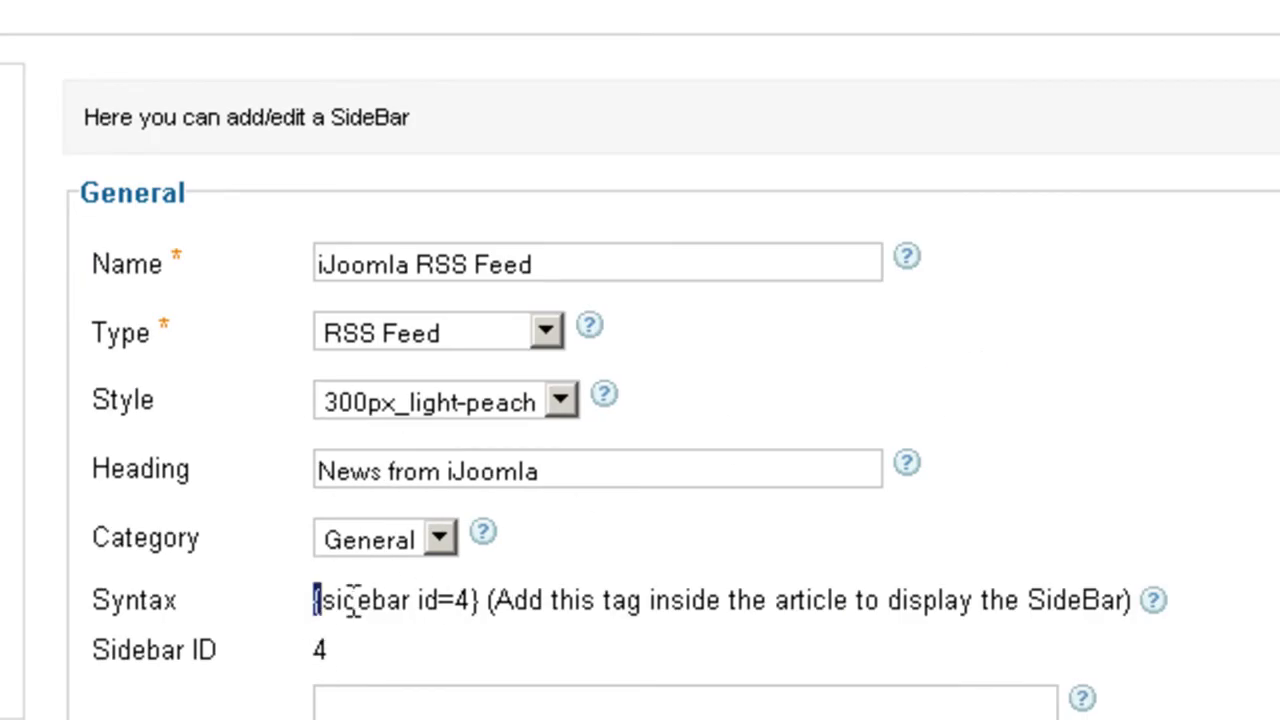
# Copy the iJoomla RSS Feed's {sidebar id=4} tag from the Tag column.
pyautogui.moveTo(314, 598); pyautogui.dragTo(478, 601)
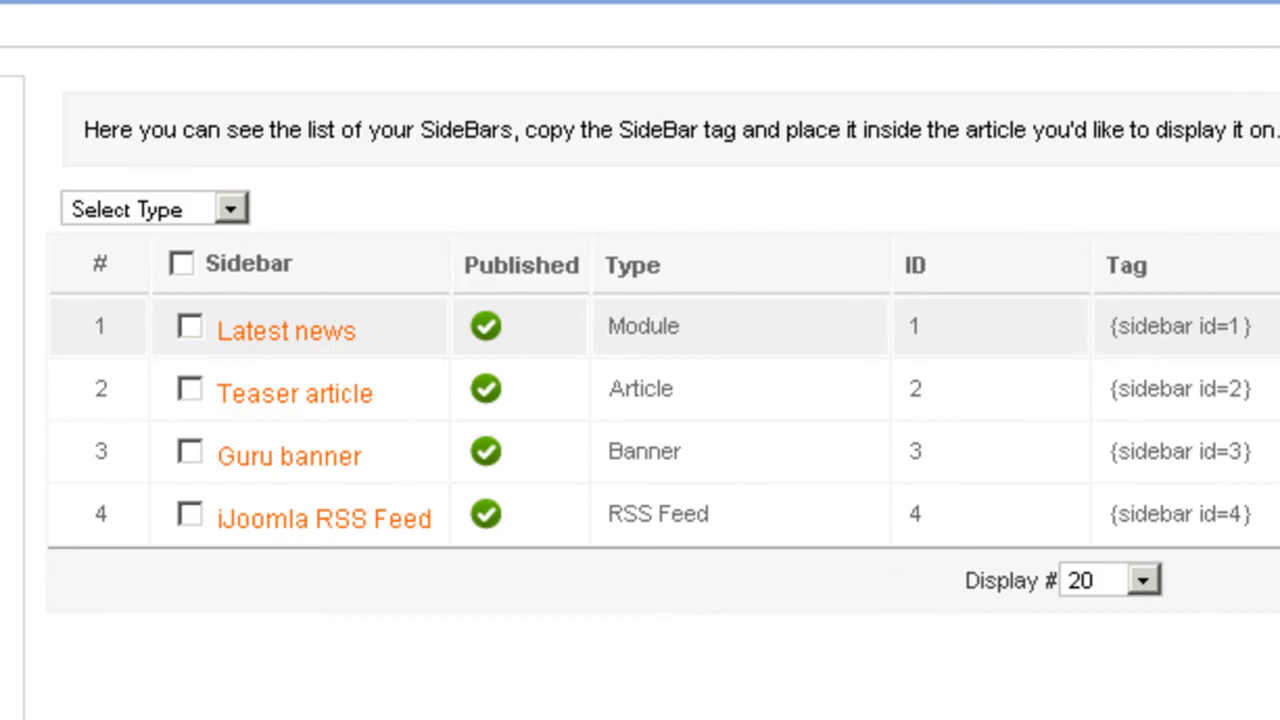
pyautogui.moveTo(1252, 514); pyautogui.dragTo(1110, 514)
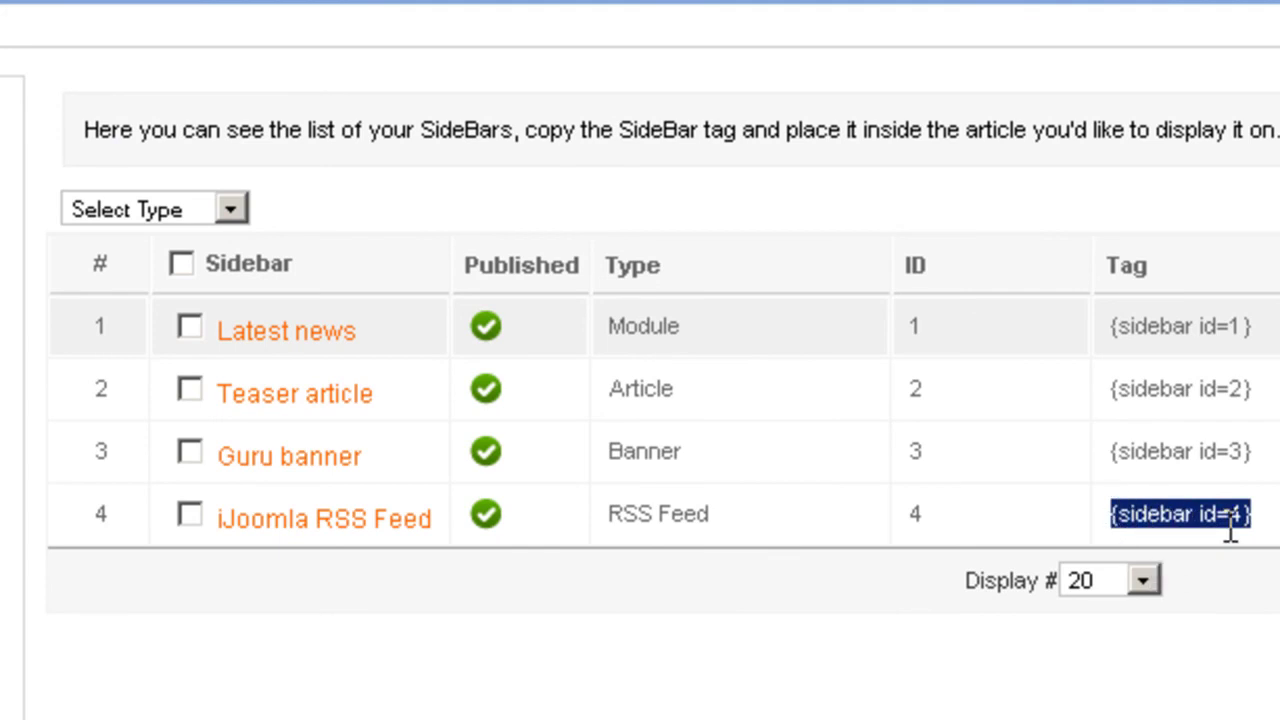
pyautogui.rightClick(1180, 525)
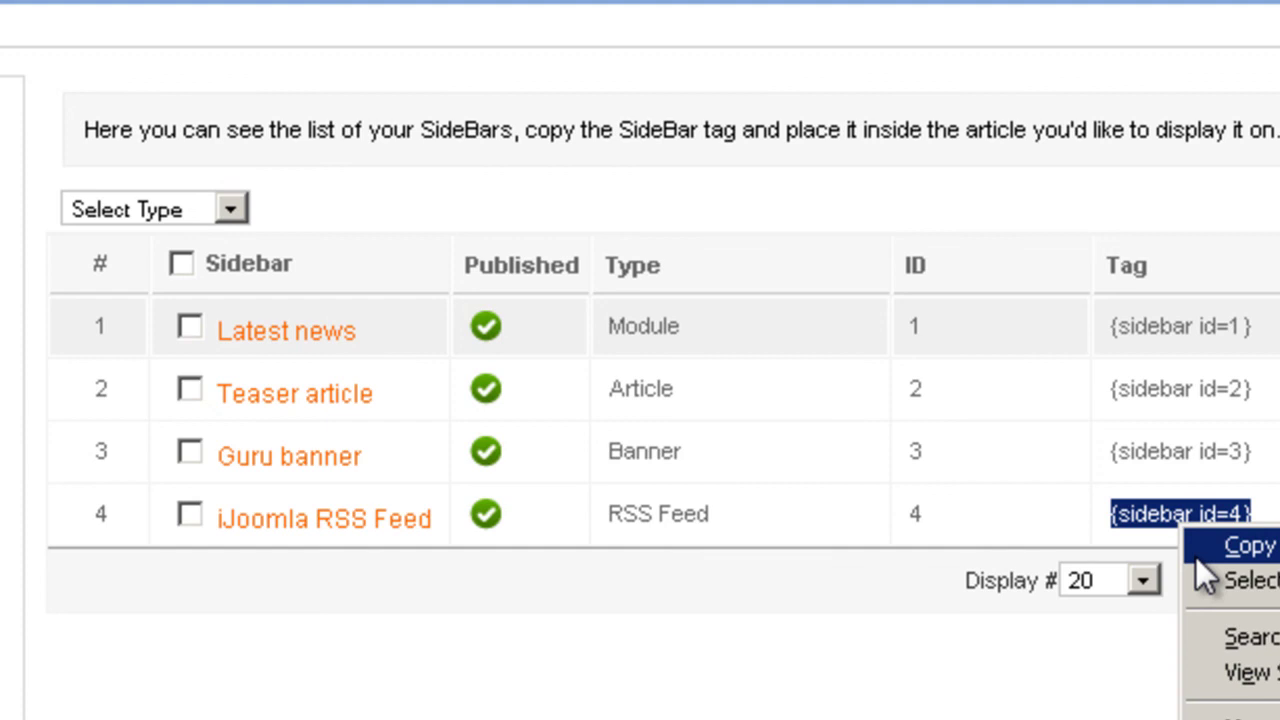
pyautogui.click(1206, 550)
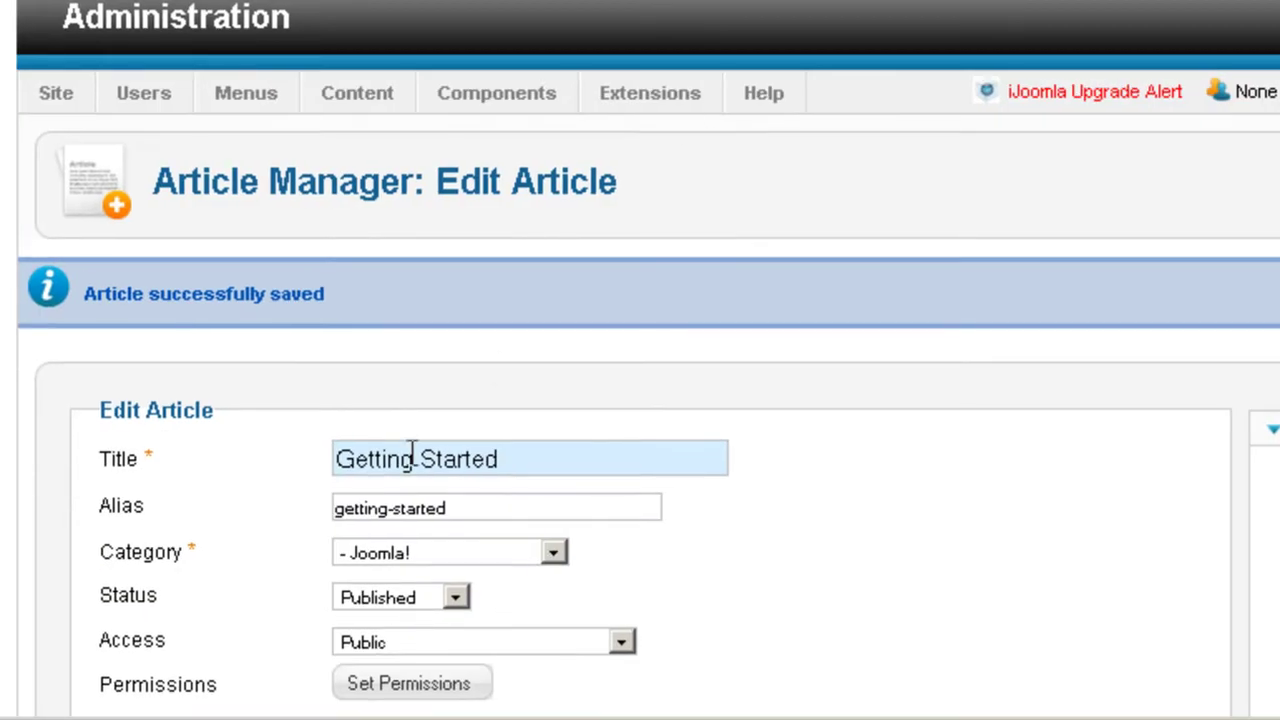
# Paste the {sidebar id=4} tag at the beginning of the Article Text.
pyautogui.scroll(-5, 411, 452)
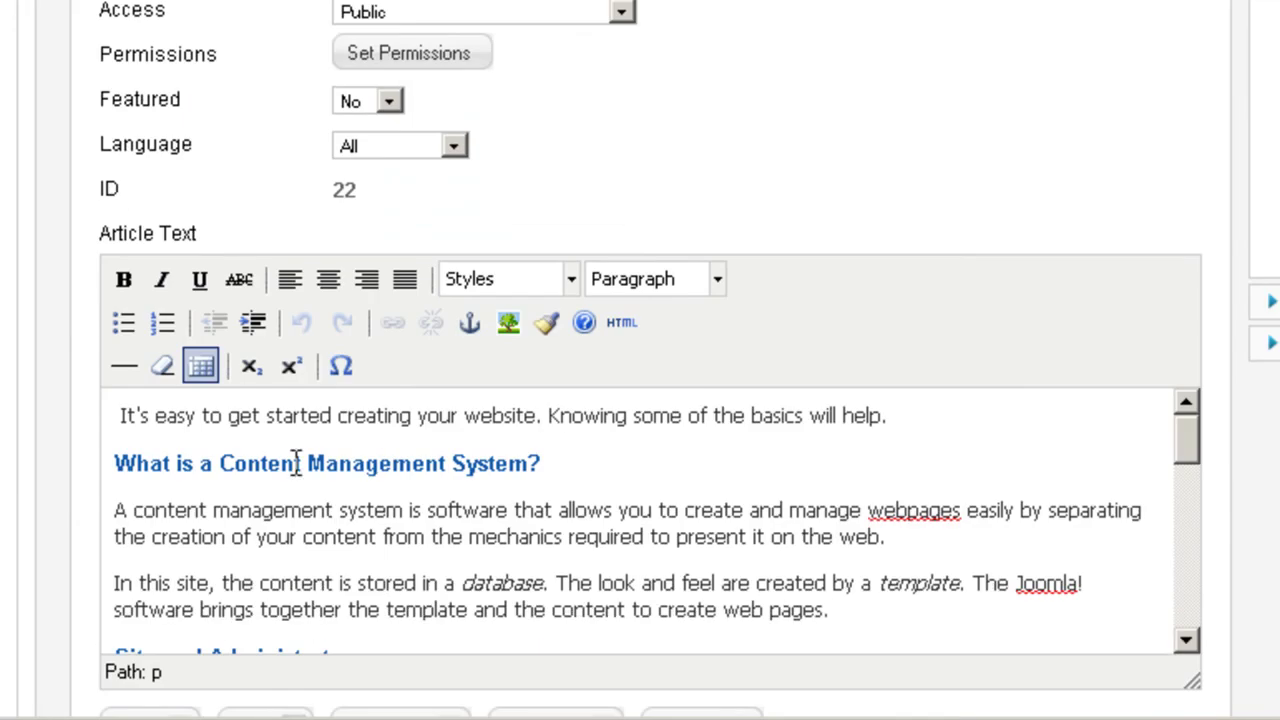
pyautogui.click(121, 415)
pyautogui.hotkey('ctrl', 'v')
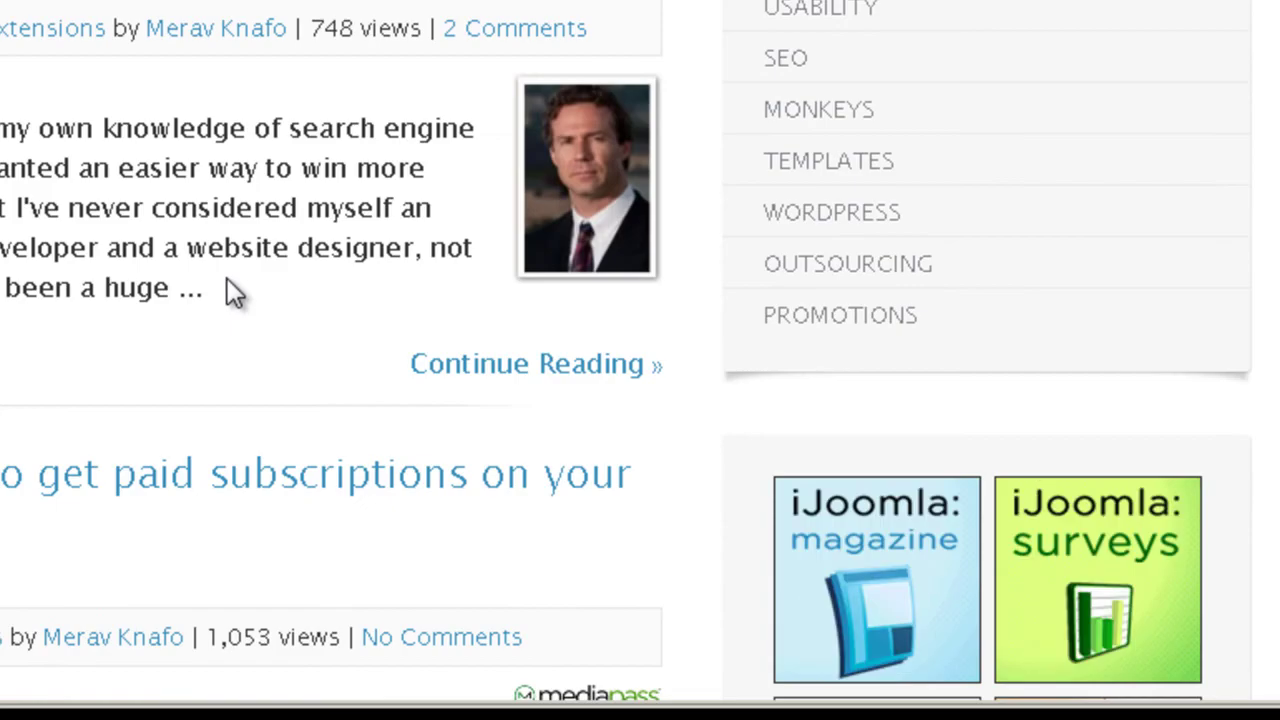
pyautogui.scroll(-5, 433, 114)
pyautogui.scroll(-5, 537, 137)
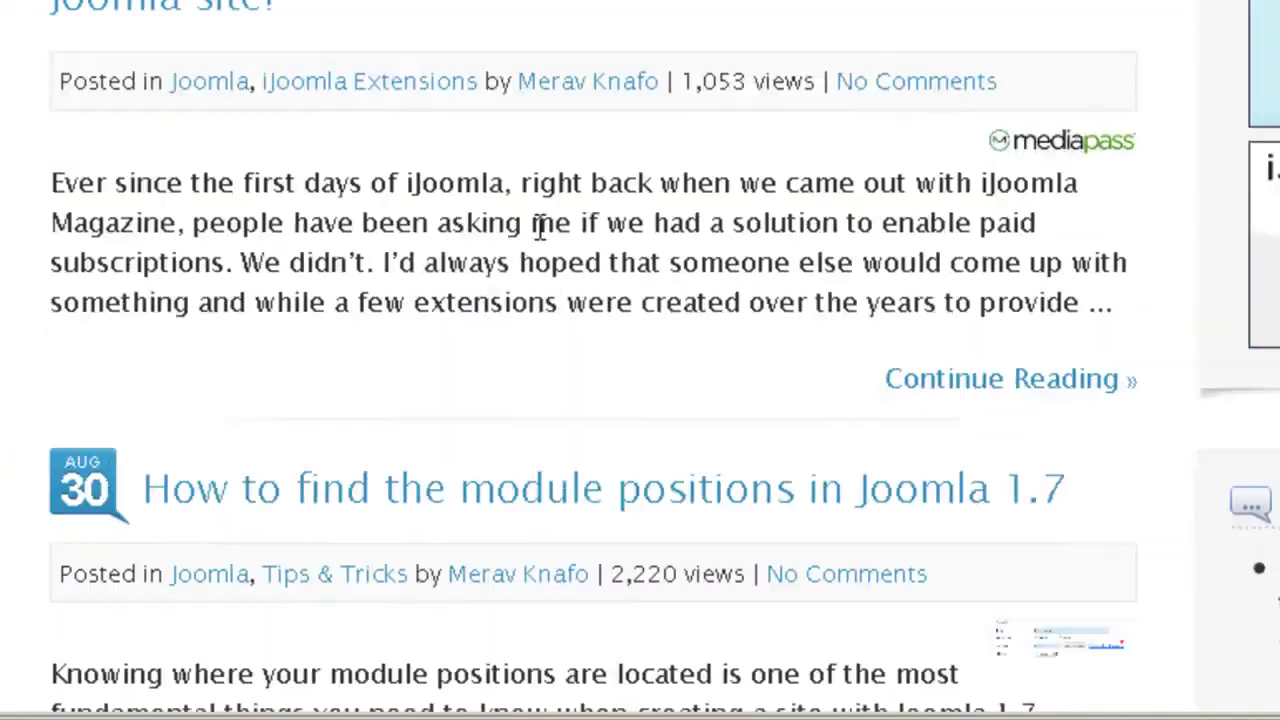
pyautogui.scroll(-5, 543, 266)
pyautogui.scroll(-5, 560, 368)
pyautogui.scroll(-2, 557, 365)
pyautogui.scroll(-10, 557, 362)
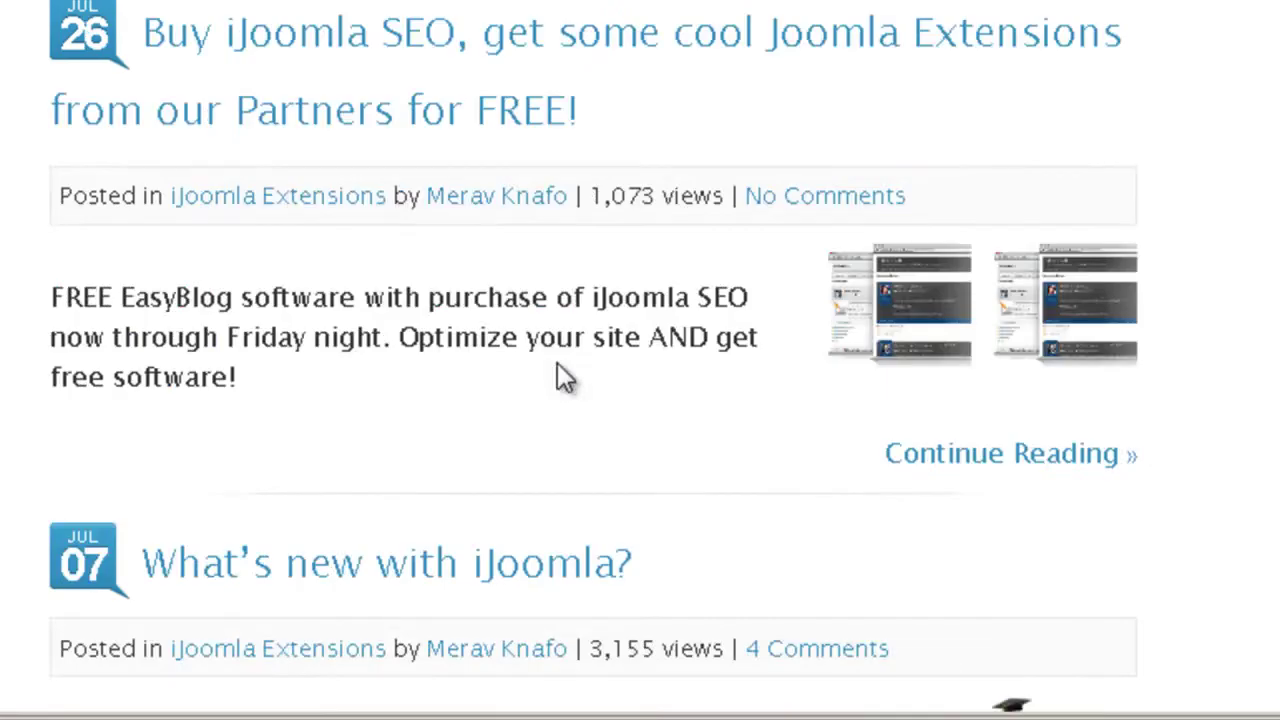
pyautogui.scroll(-5, 562, 351)
pyautogui.scroll(4, 630, 315)
pyautogui.scroll(5, 630, 315)
pyautogui.scroll(5, 623, 314)
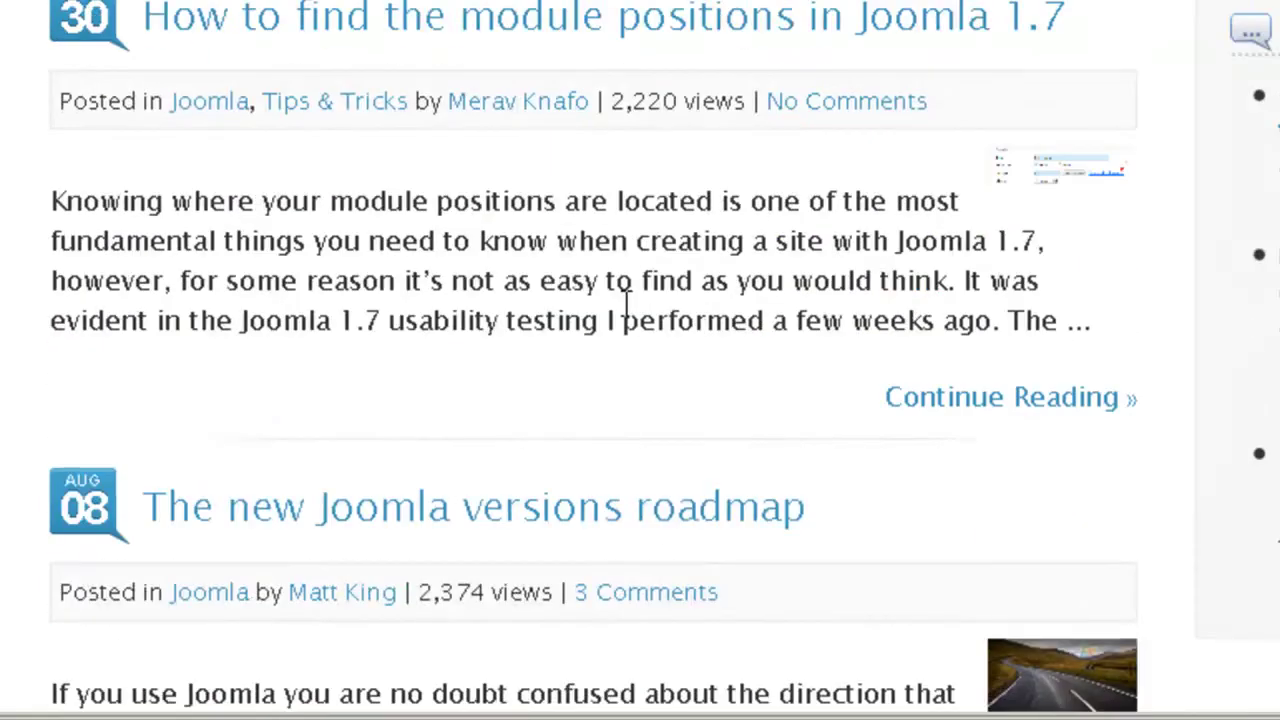
pyautogui.scroll(5, 623, 300)
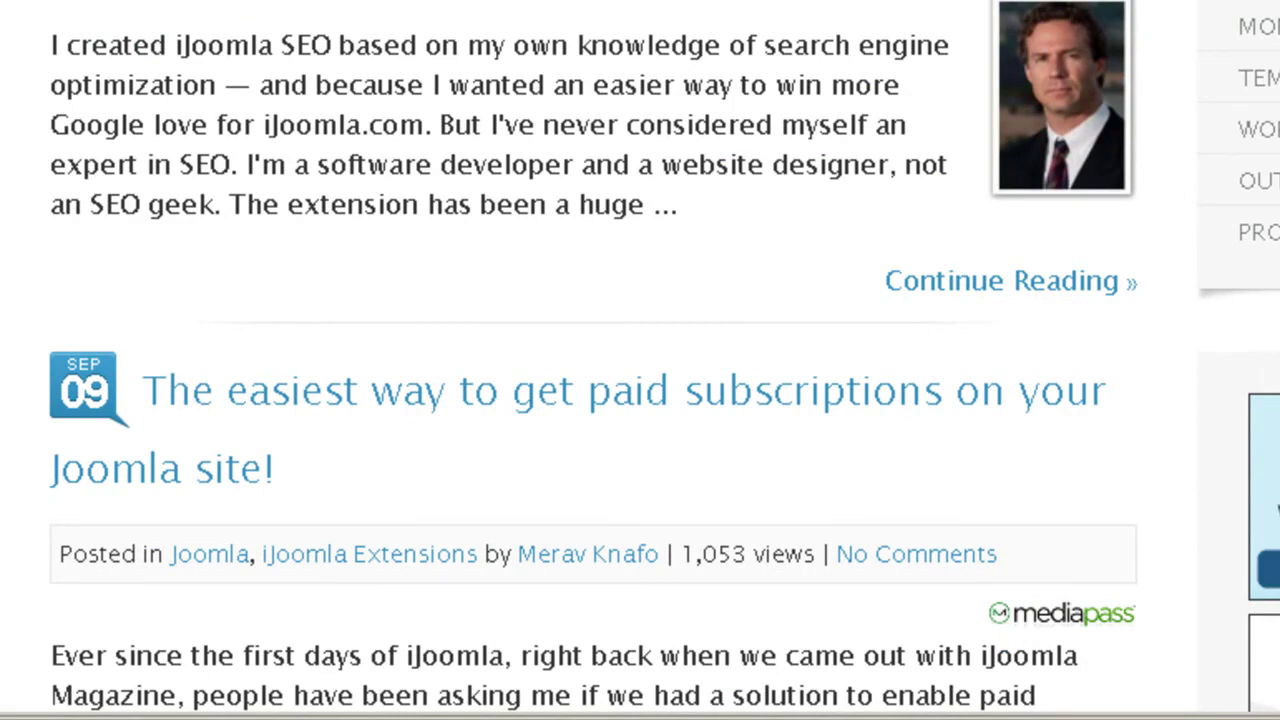